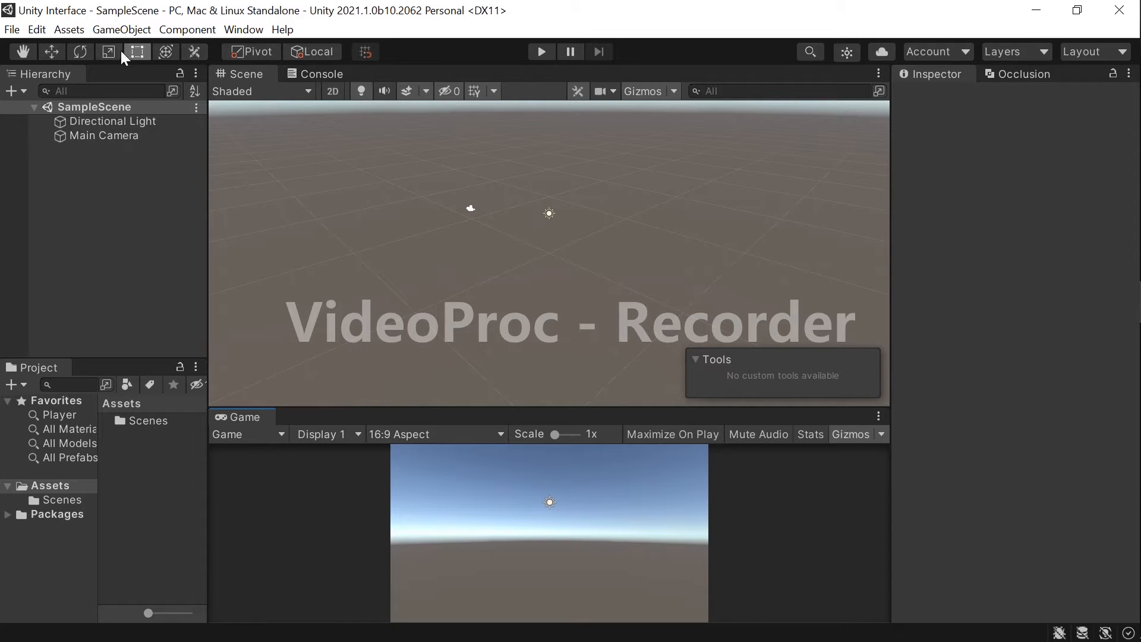
Add a 3D cube to the sample scene
click(23, 87)
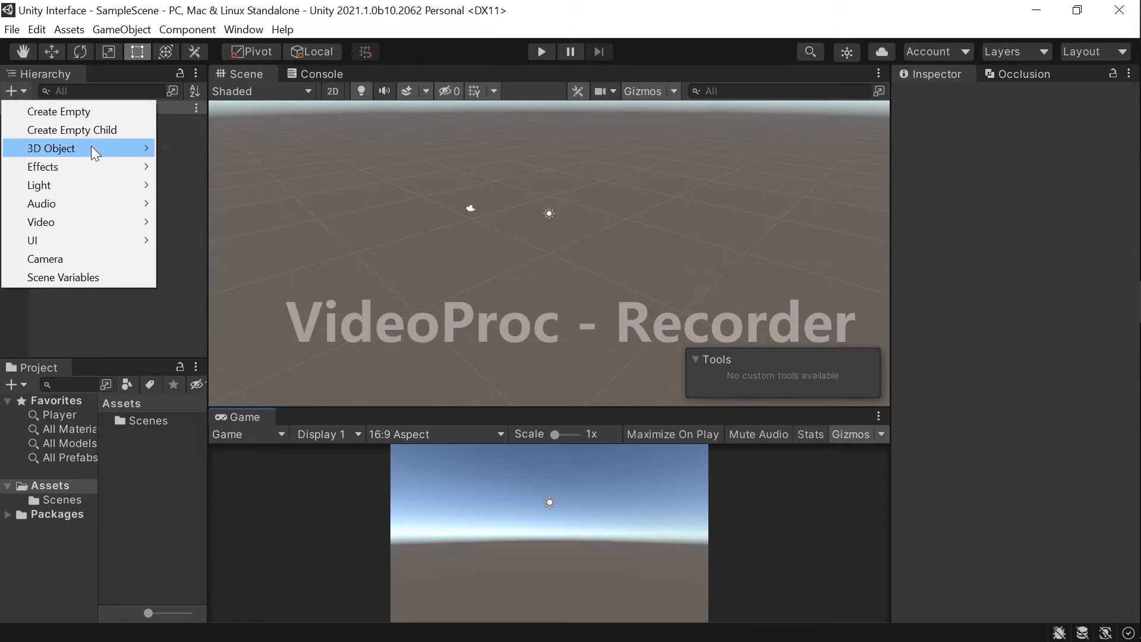
mouse_move(95, 149)
click(201, 150)
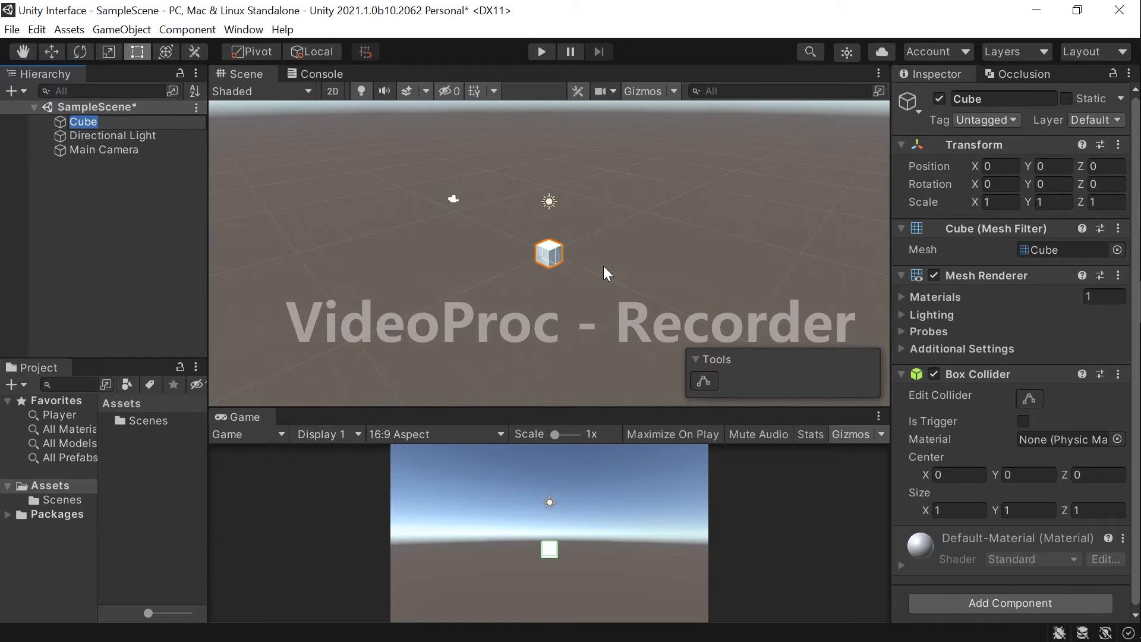
scroll(559, 260, up, 2)
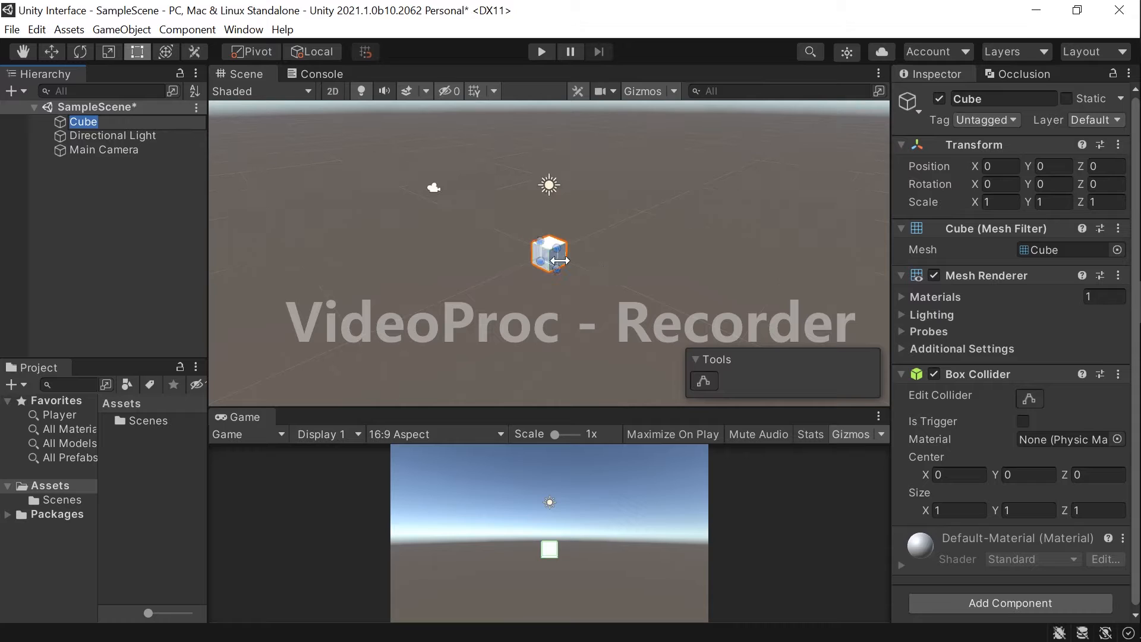
Pan the scene around the cube with the Hand tool and inspect it closer and from farther away
click(21, 51)
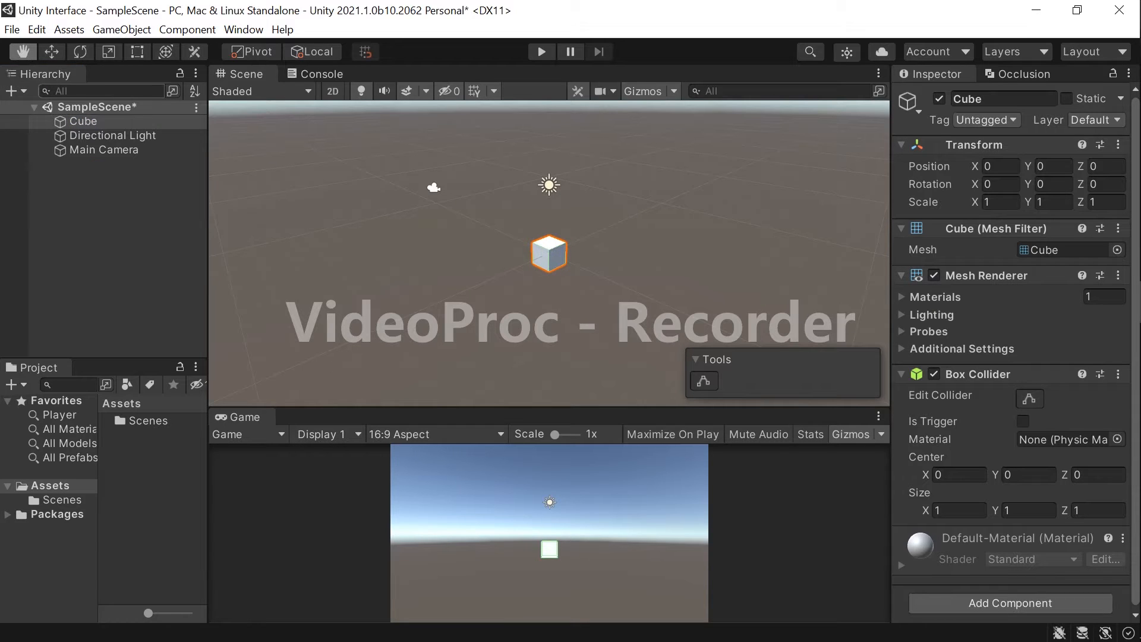
drag(563, 274, 495, 215)
scroll(387, 191, up, 3)
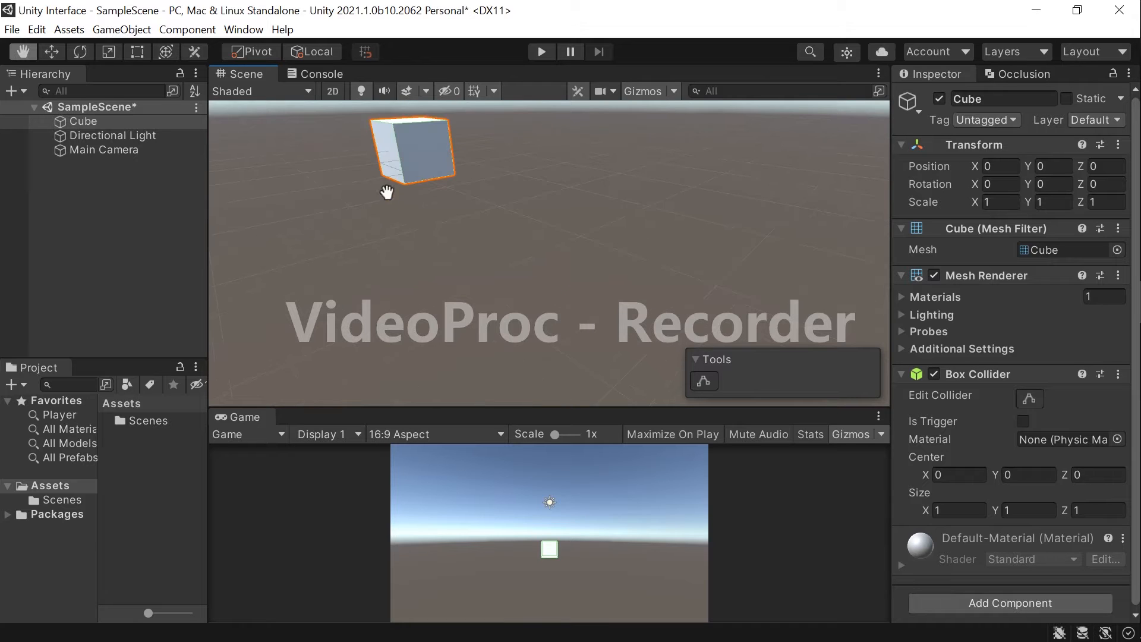
drag(387, 191, 499, 264)
scroll(556, 277, down, 3)
Move the cube along its axes with the Move tool to about X 1.69, Y 0.6, Z 0.89
click(57, 54)
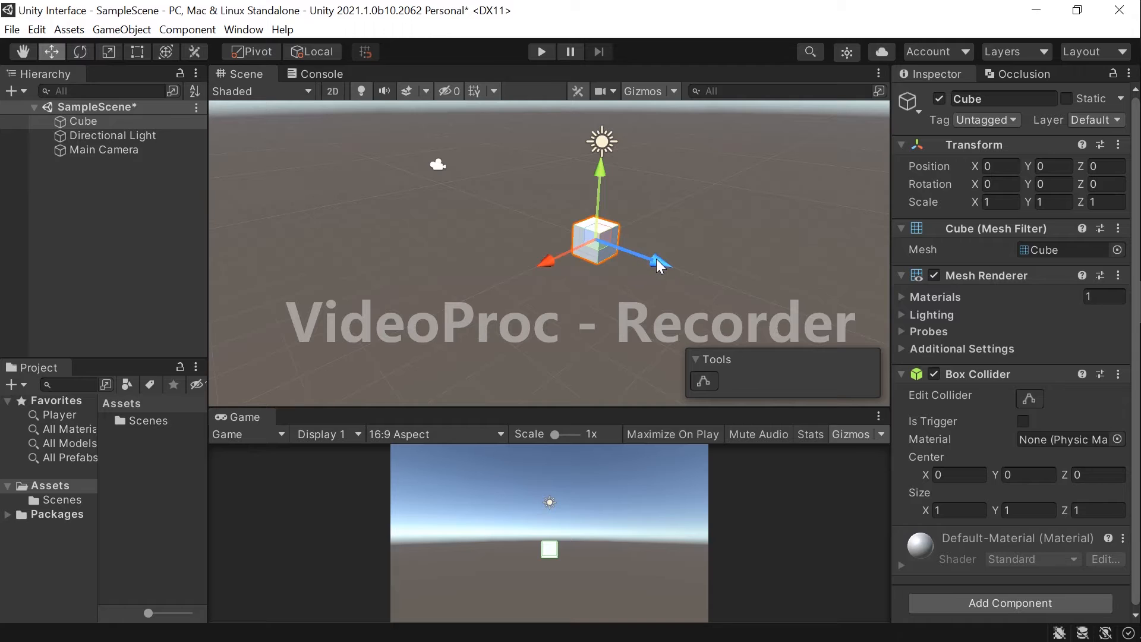
drag(658, 258, 518, 257)
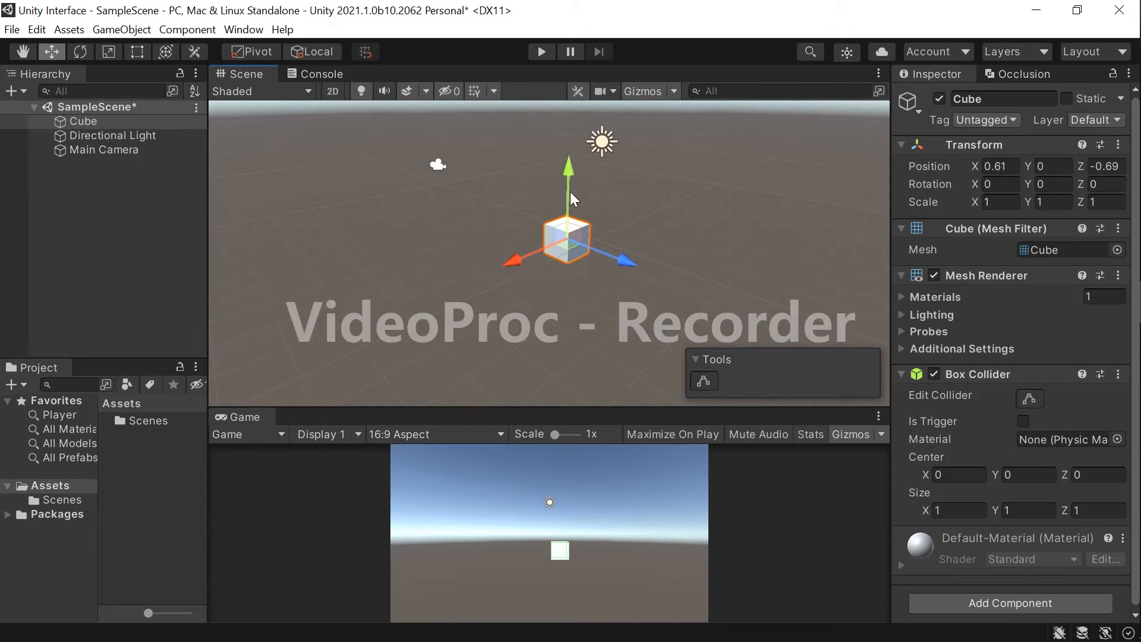
drag(566, 194, 580, 223)
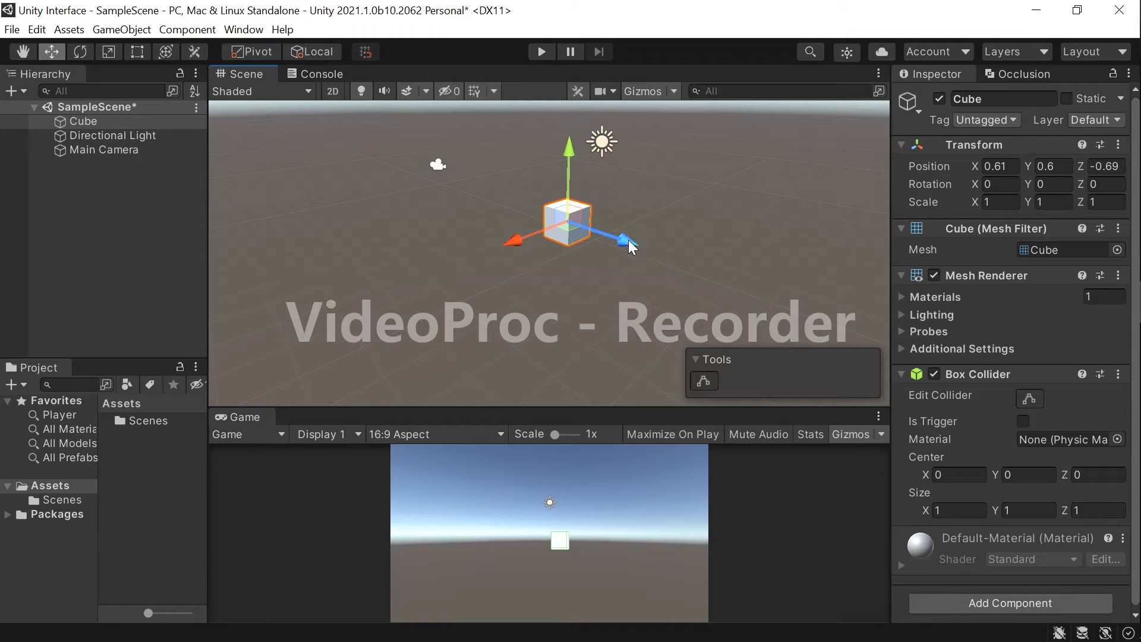
drag(619, 241, 667, 246)
drag(537, 247, 524, 256)
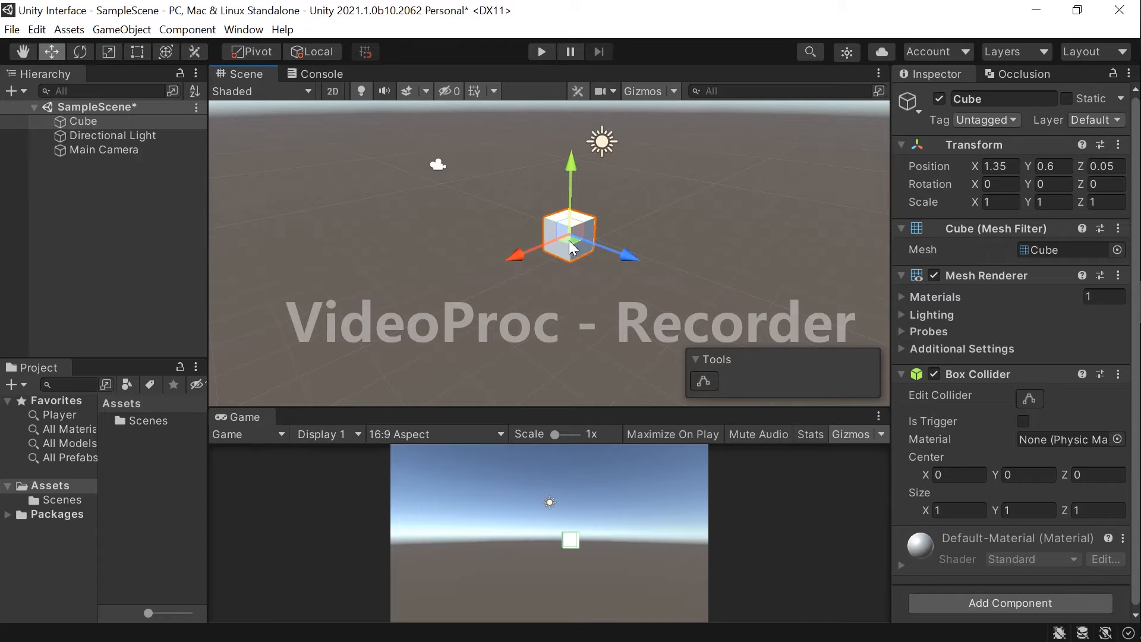
mouse_move(571, 248)
mouse_down()
mouse_move(625, 224)
mouse_move(566, 231)
mouse_move(584, 217)
mouse_move(567, 235)
mouse_up()
mouse_move(624, 262)
mouse_down()
mouse_move(591, 249)
mouse_move(641, 249)
mouse_up()
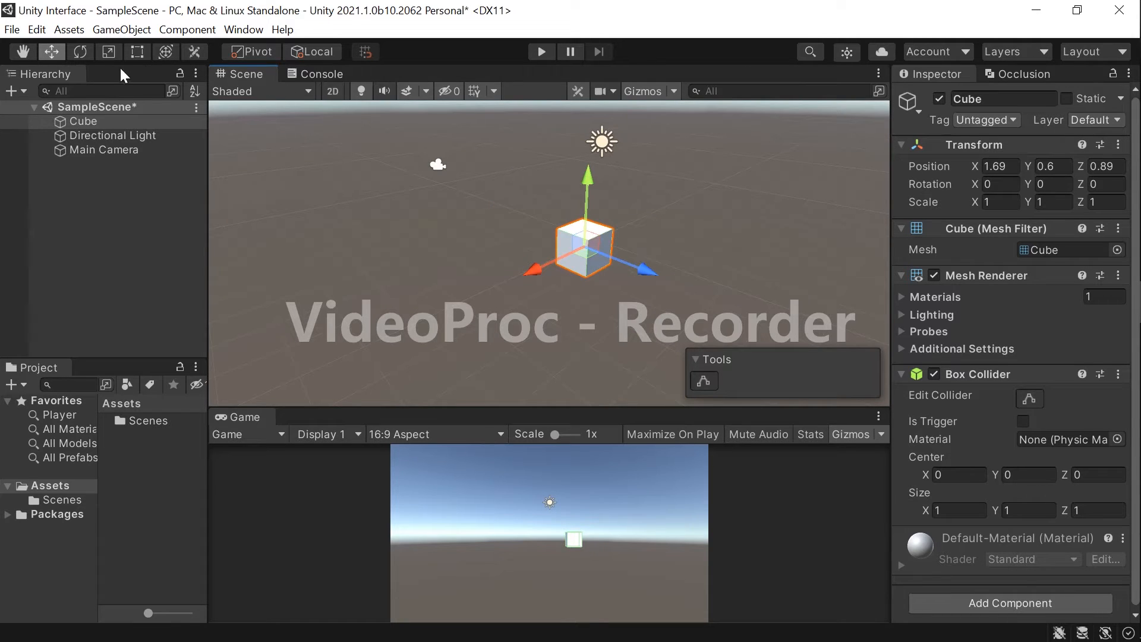
Rotate the cube with the Rotate tool to about X 3, Y -2, Z -14.7 degrees
click(84, 53)
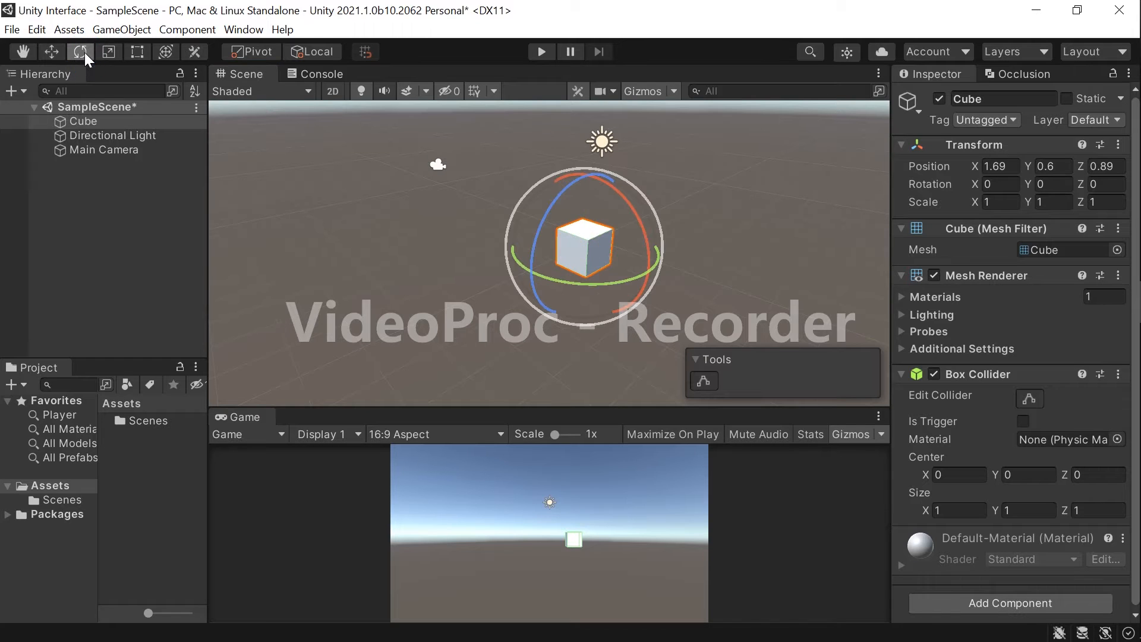
alt+drag(568, 206, 622, 228)
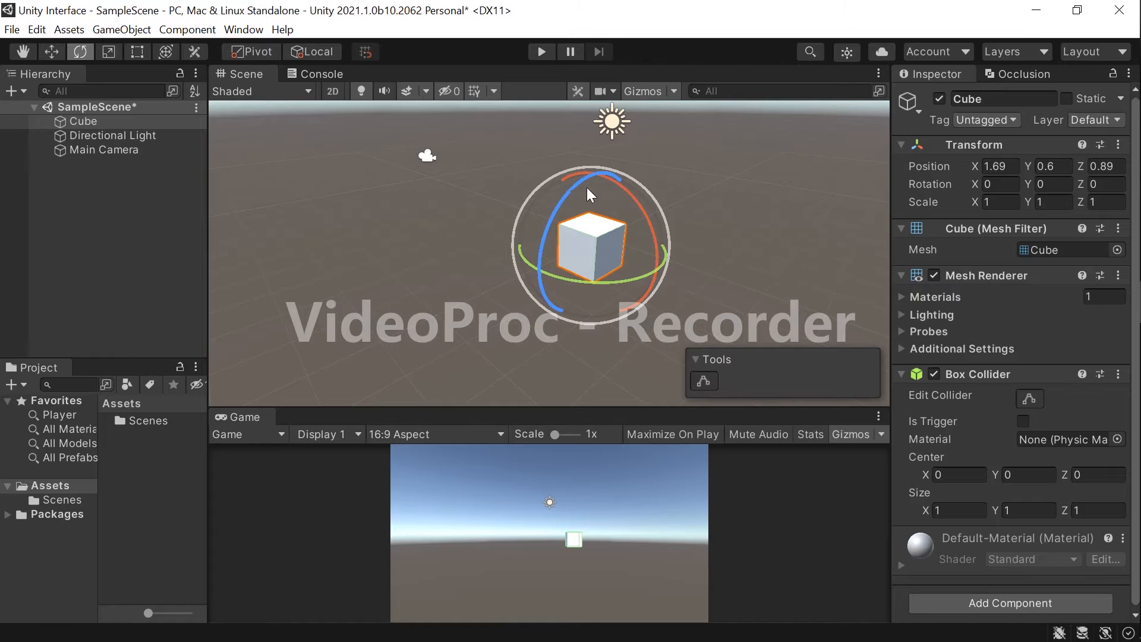
mouse_move(565, 196)
mouse_down()
mouse_move(559, 228)
mouse_move(573, 186)
mouse_up()
drag(647, 215, 630, 181)
mouse_move(619, 259)
mouse_down()
mouse_move(653, 262)
mouse_move(585, 257)
mouse_move(624, 255)
mouse_up()
drag(615, 183, 533, 262)
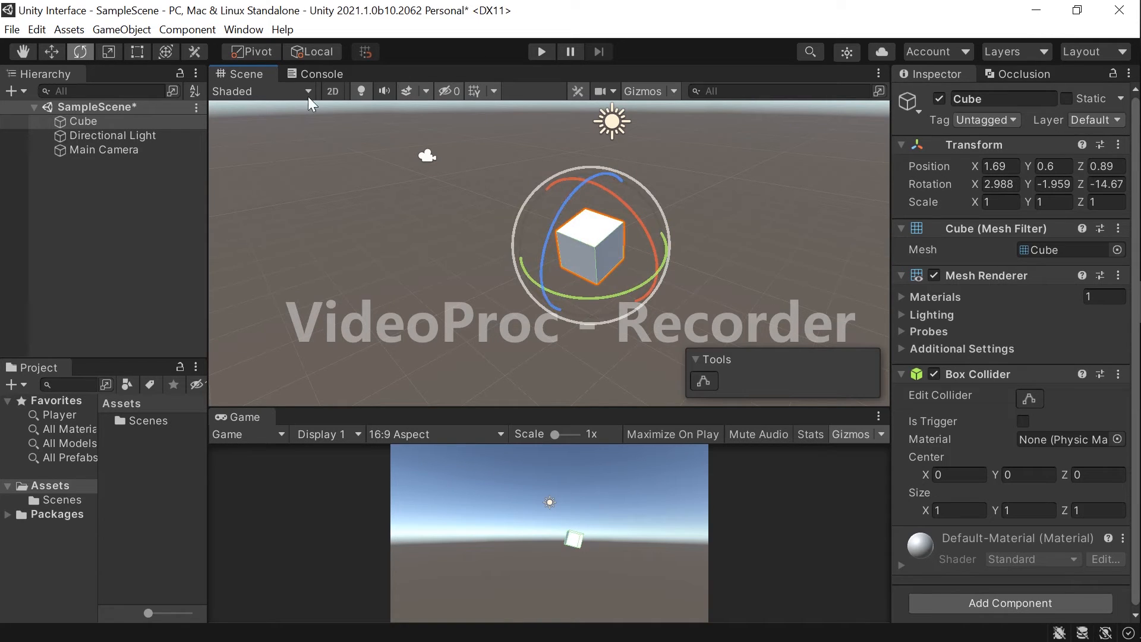
Scale the cube per axis and uniformly with the Scale tool to about X 1.63, Y 1.2, Z 2.81
click(105, 51)
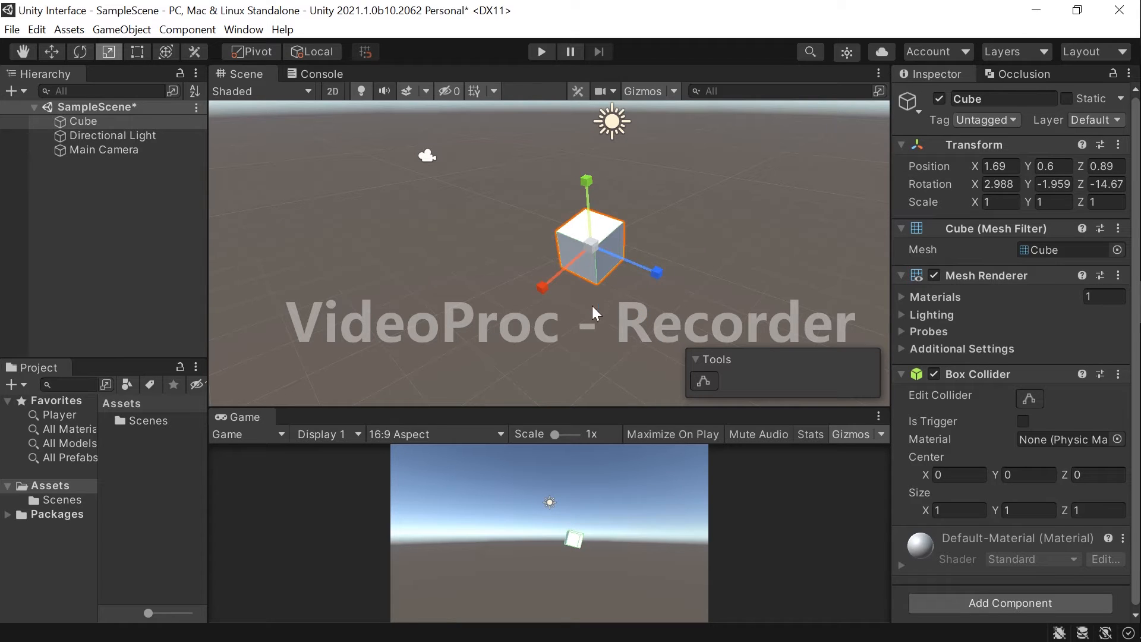
drag(658, 287, 596, 283)
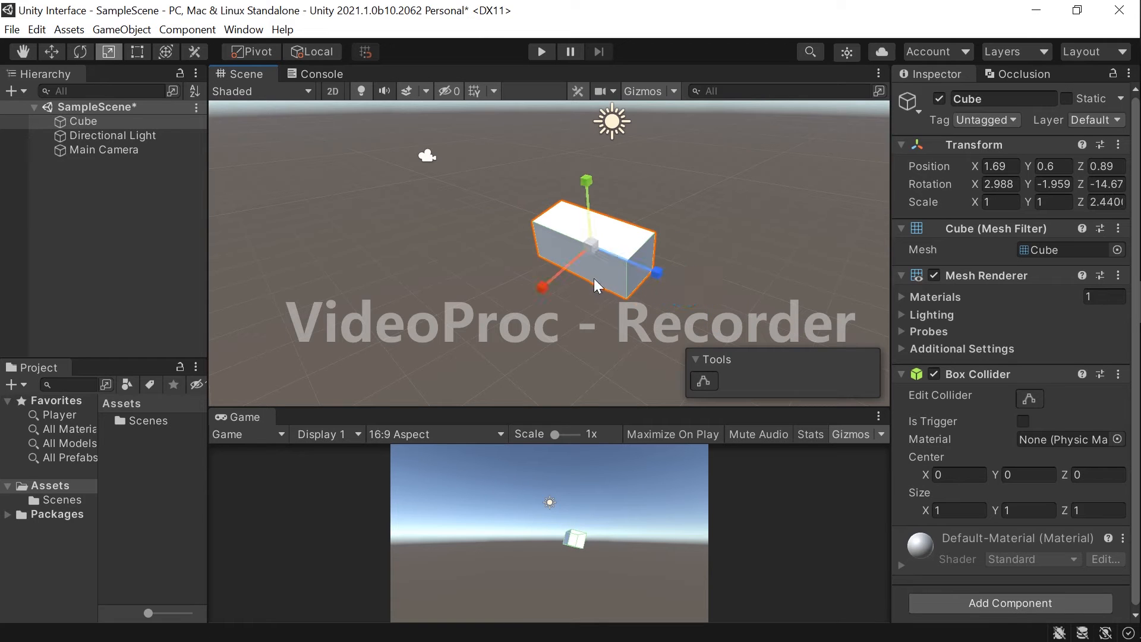
click(527, 284)
click(603, 246)
mouse_move(552, 280)
mouse_down()
mouse_move(524, 304)
mouse_move(542, 299)
mouse_up()
mouse_move(589, 182)
mouse_down()
mouse_move(592, 145)
mouse_move(588, 179)
mouse_up()
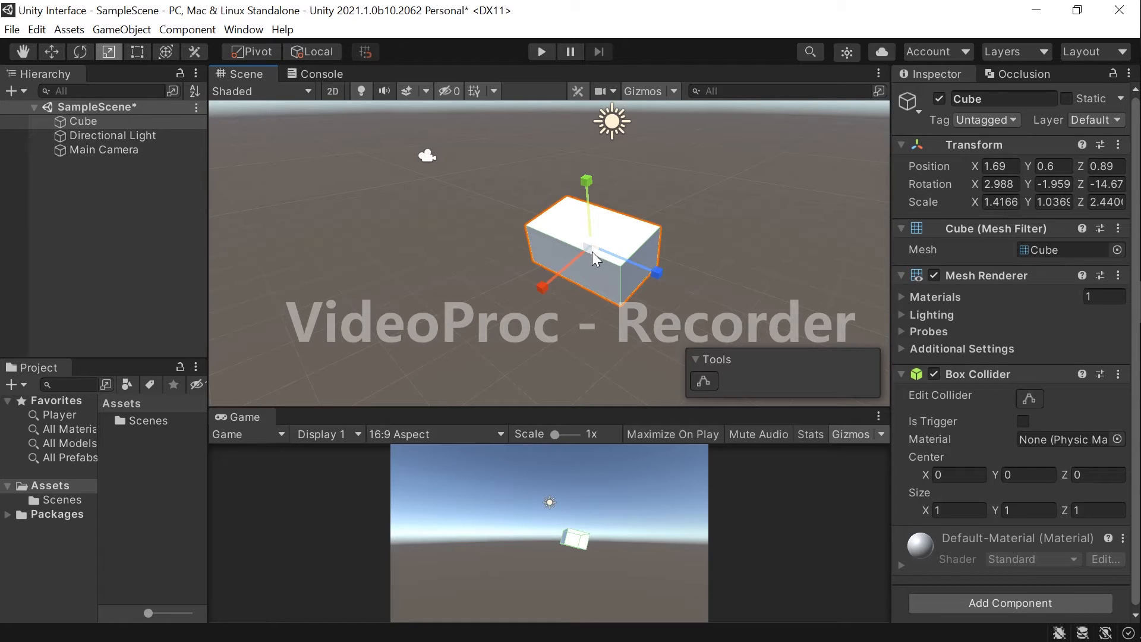
drag(592, 251, 620, 255)
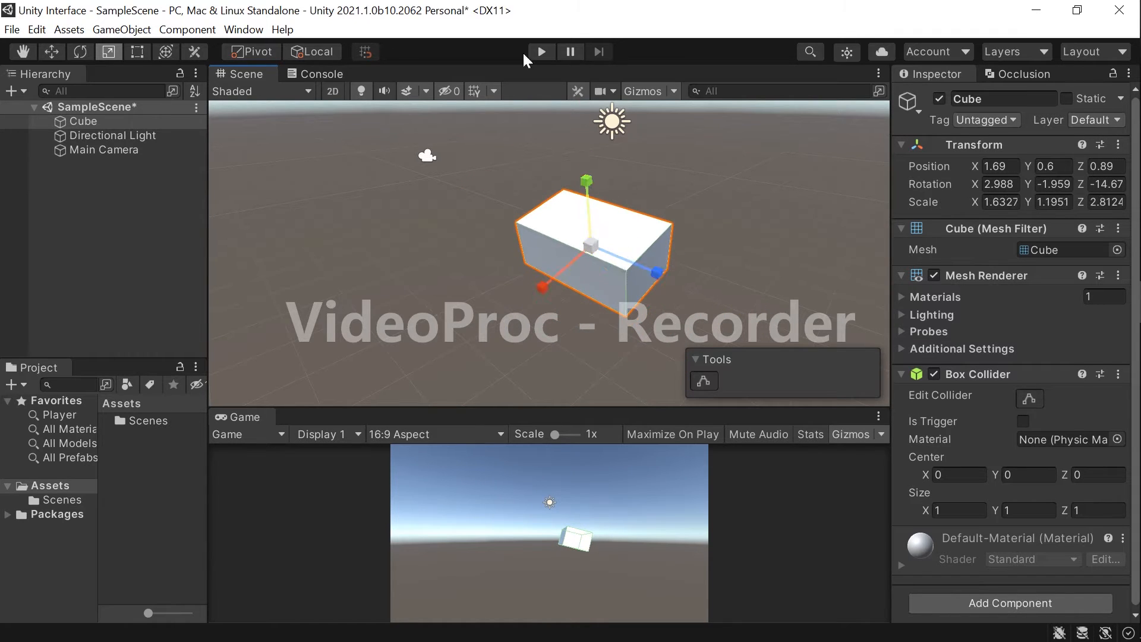
Use the Rect tool to resize the cube to about 2.85 in X and 3.2 in Z, and reposition it near X 0.53, Y 0.97, Z 0.1
click(138, 52)
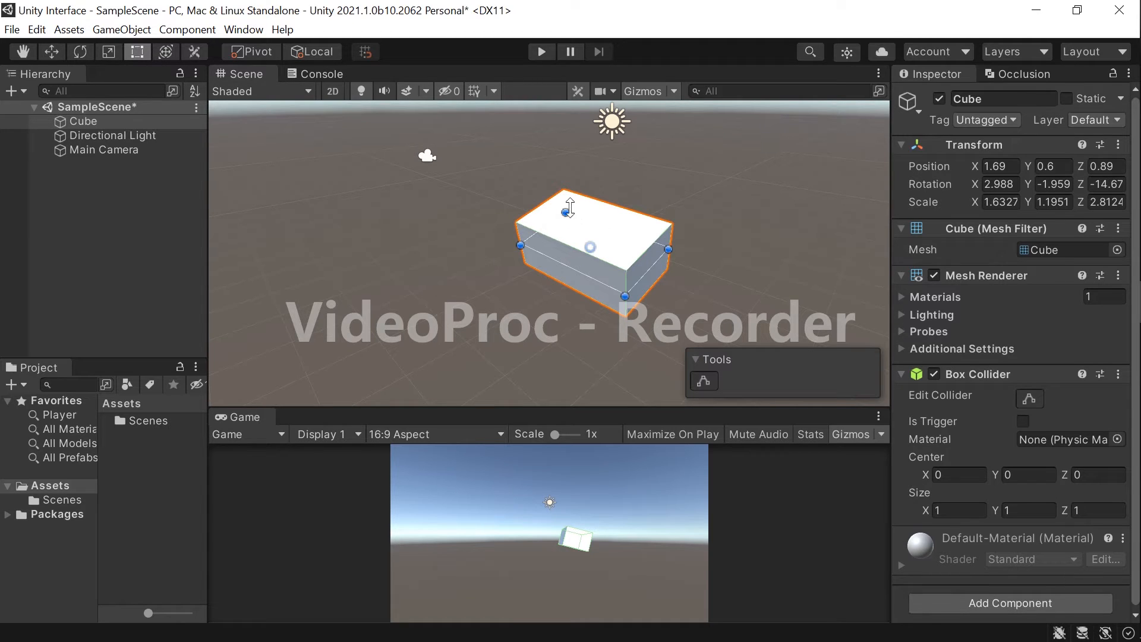
drag(569, 208, 674, 275)
drag(590, 277, 568, 314)
drag(621, 255, 610, 182)
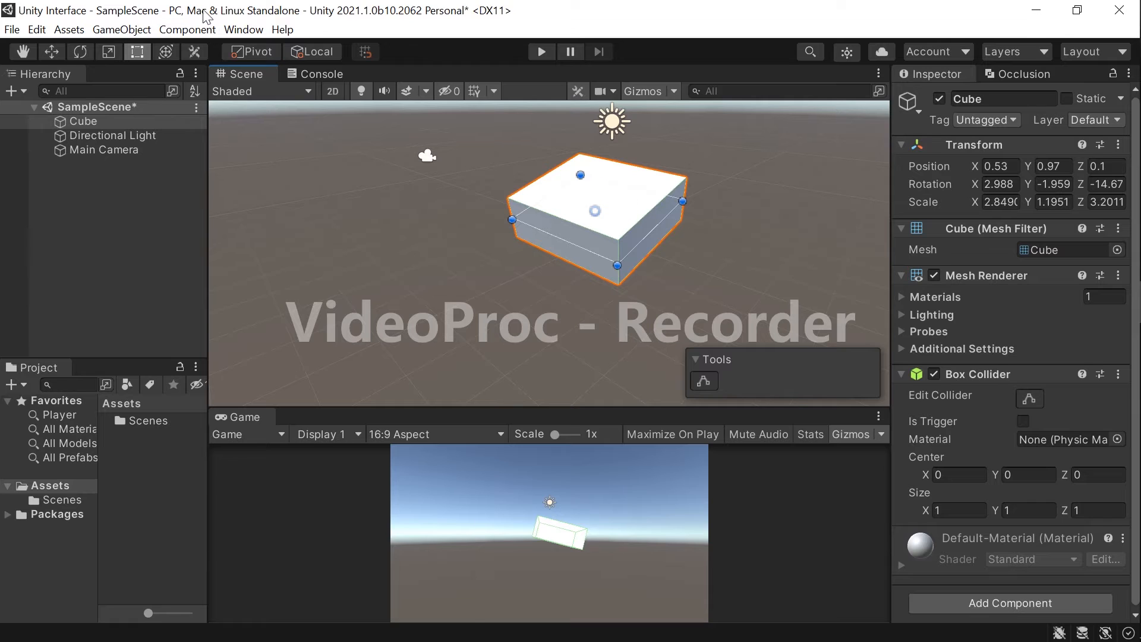
Use the Transform tool to rotate the cube to about -17 degrees in Z, scale it to about 2.5 × 1.05 × 2.22, and move it to Z 0.59
click(166, 53)
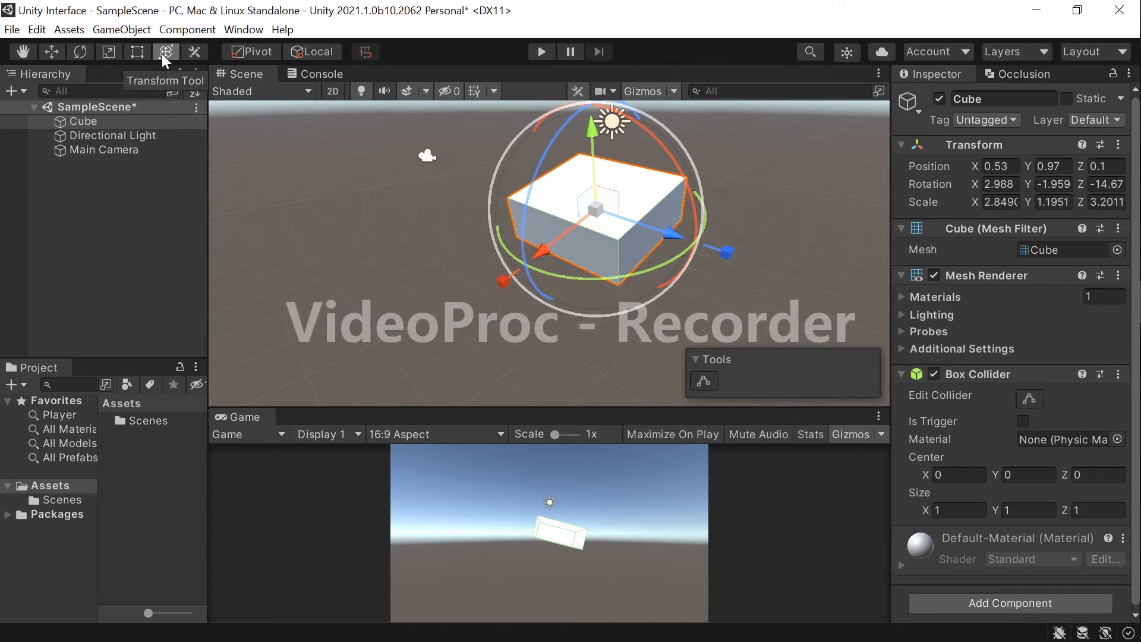
drag(690, 178, 647, 228)
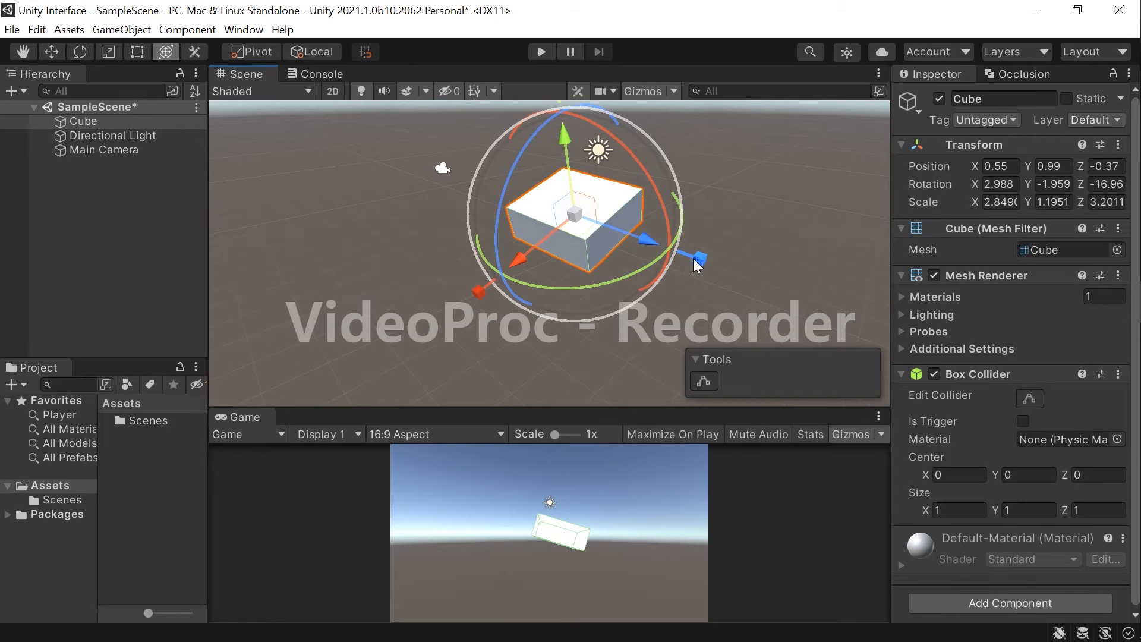
mouse_move(700, 262)
mouse_down()
mouse_move(711, 257)
mouse_move(672, 247)
mouse_move(686, 251)
mouse_up()
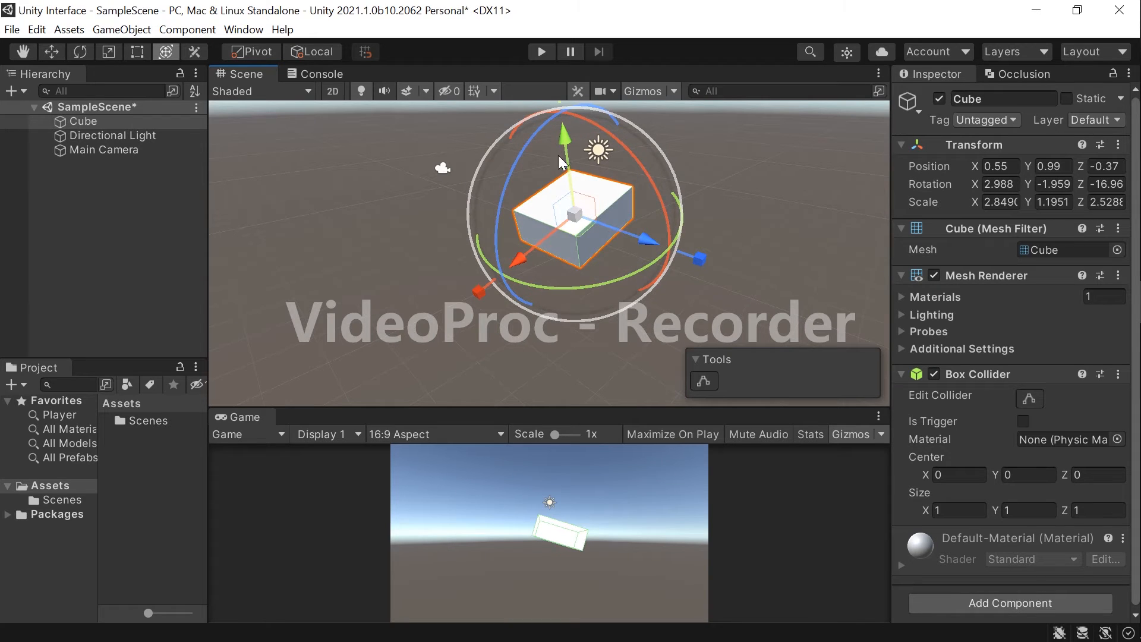
drag(574, 214, 551, 209)
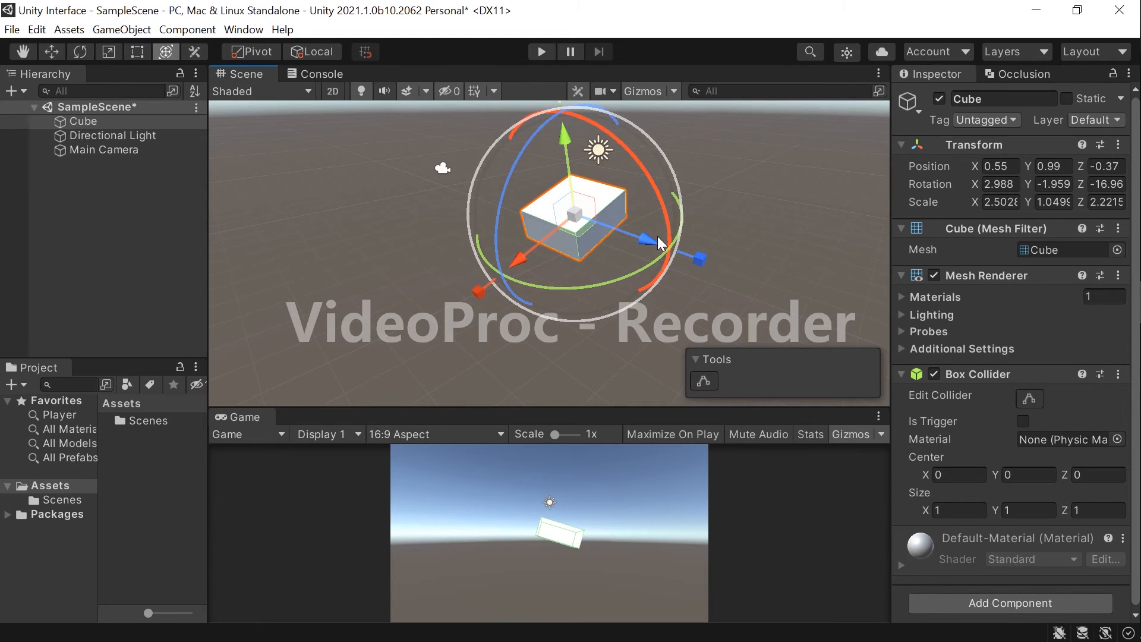
drag(645, 237, 672, 257)
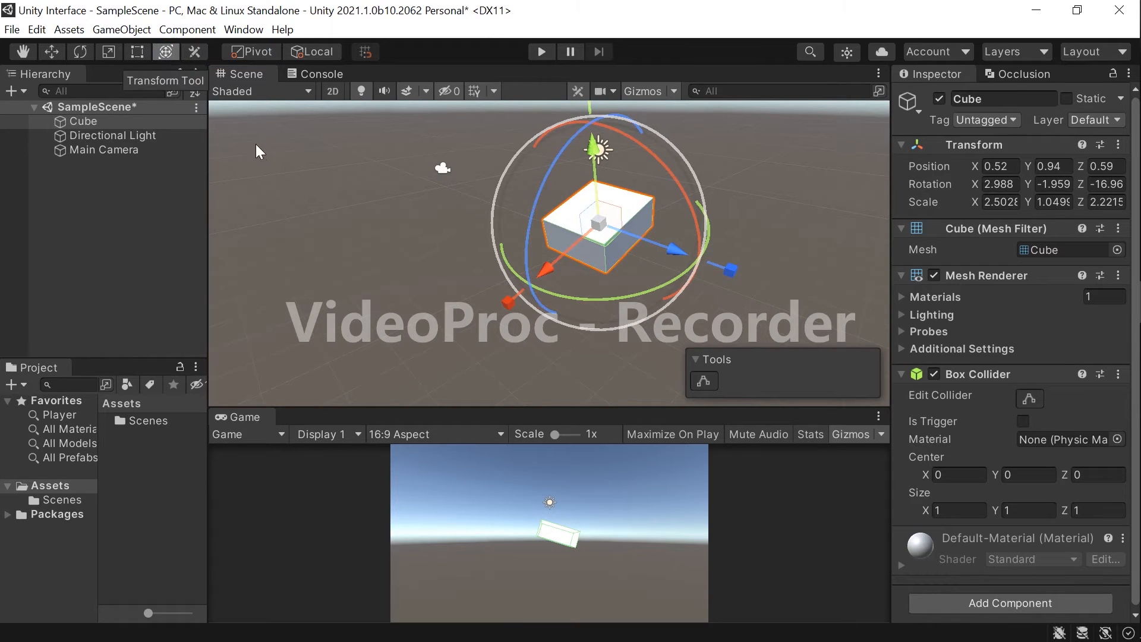
click(192, 52)
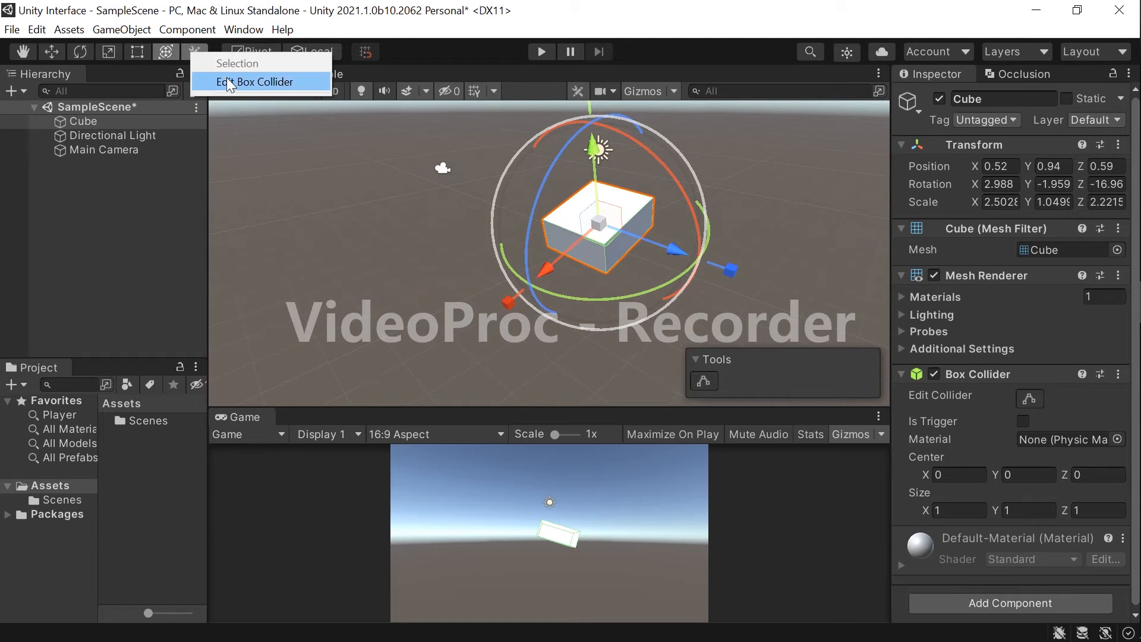
click(195, 52)
click(836, 195)
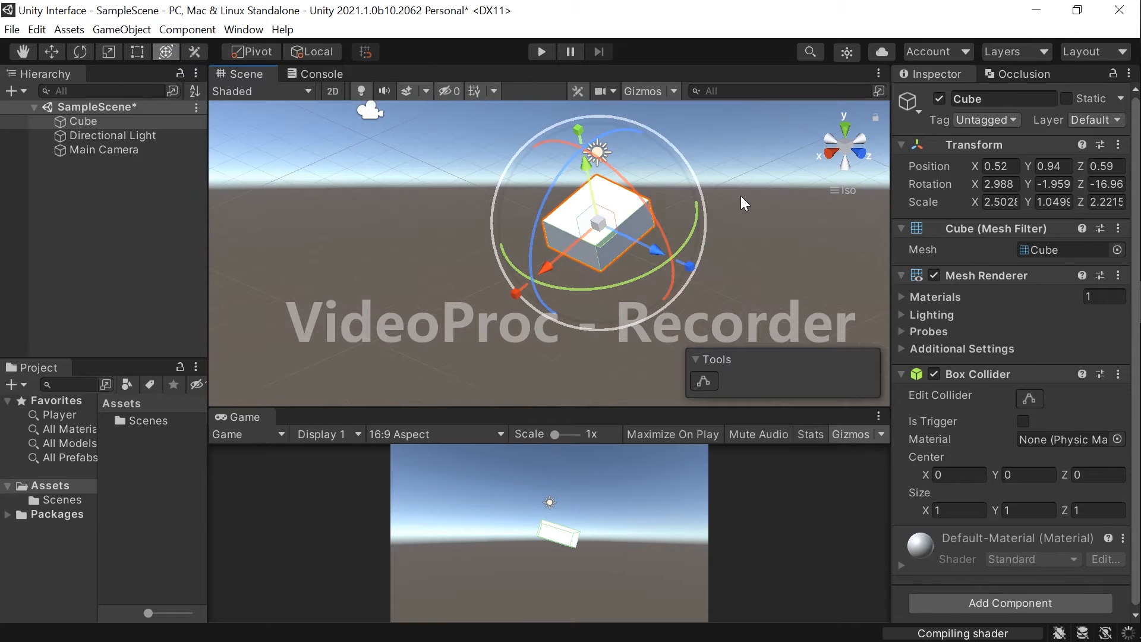
click(741, 195)
click(854, 191)
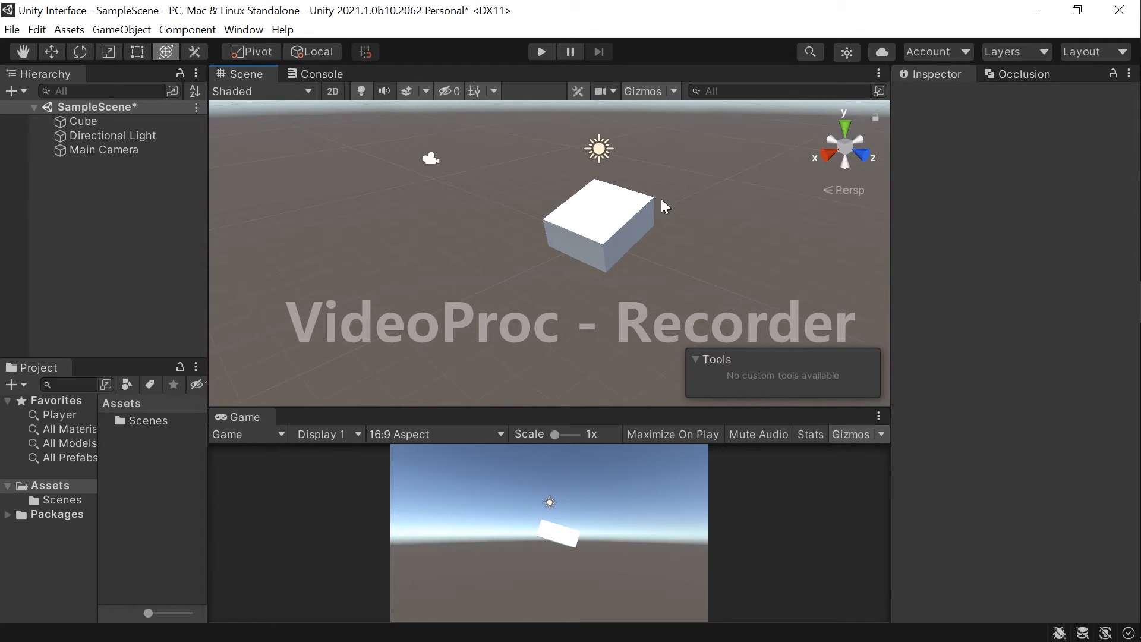
click(635, 220)
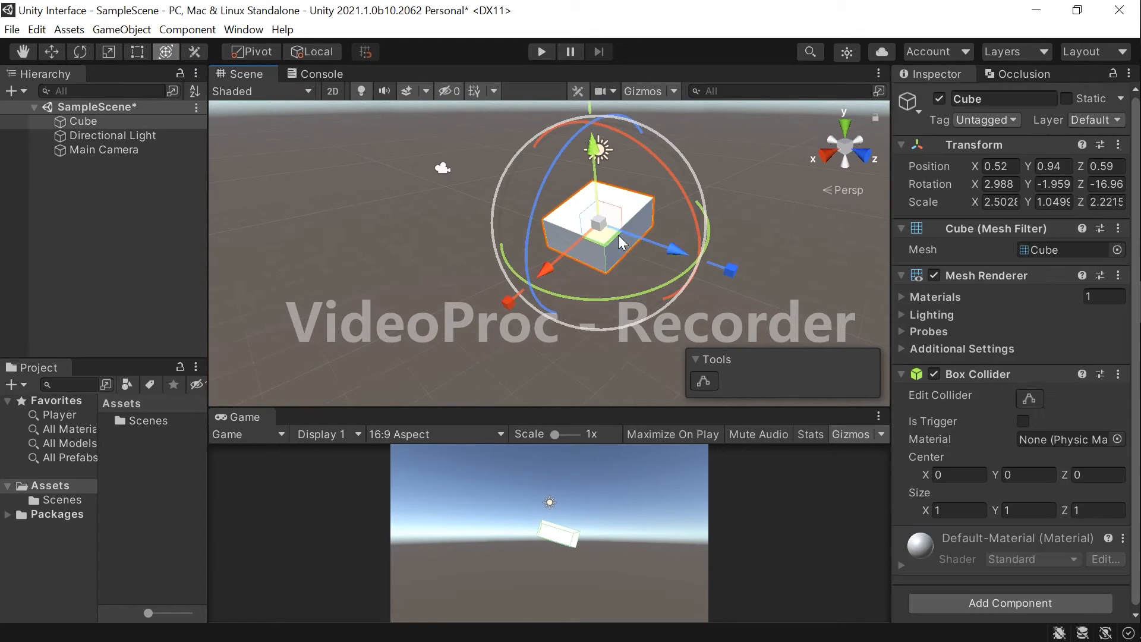
Enlarge the cube's box collider by its face handles to about X 1.14, Y 1.73, Z 1.09, and return to the Transform tool
click(187, 54)
click(218, 84)
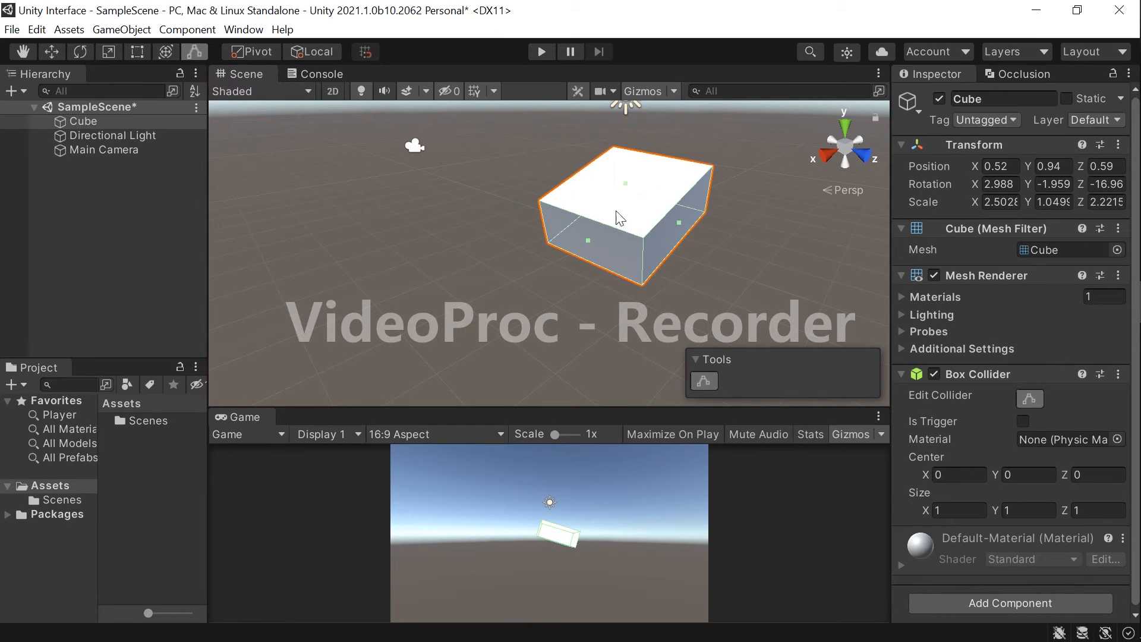
mouse_move(682, 223)
mouse_down()
mouse_move(729, 246)
mouse_move(676, 214)
mouse_move(666, 227)
mouse_up()
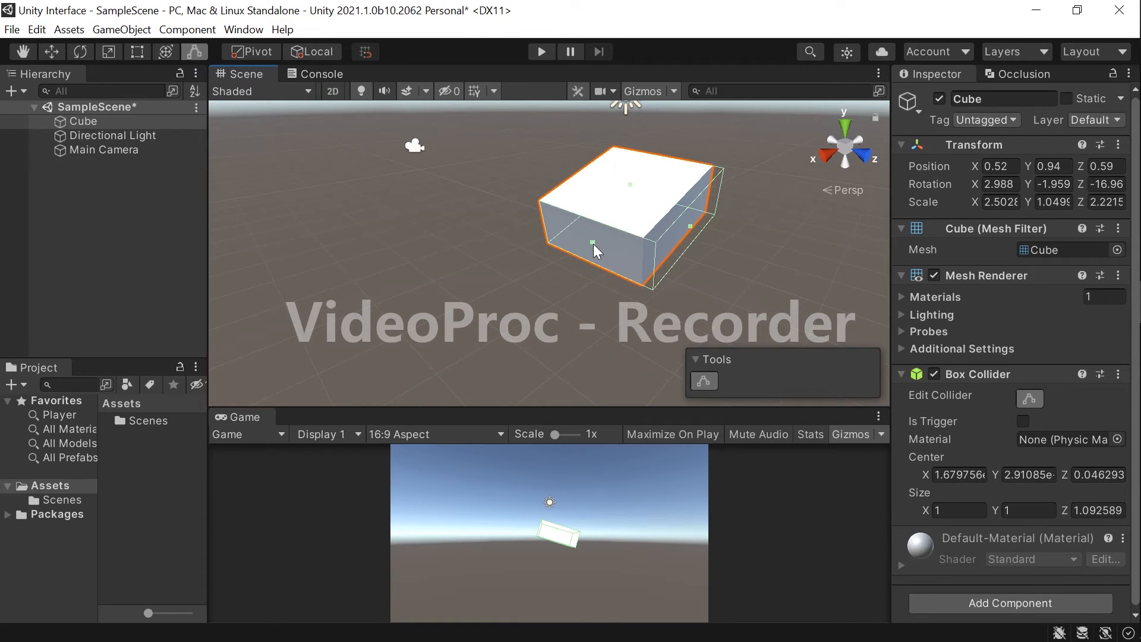
drag(593, 243, 624, 250)
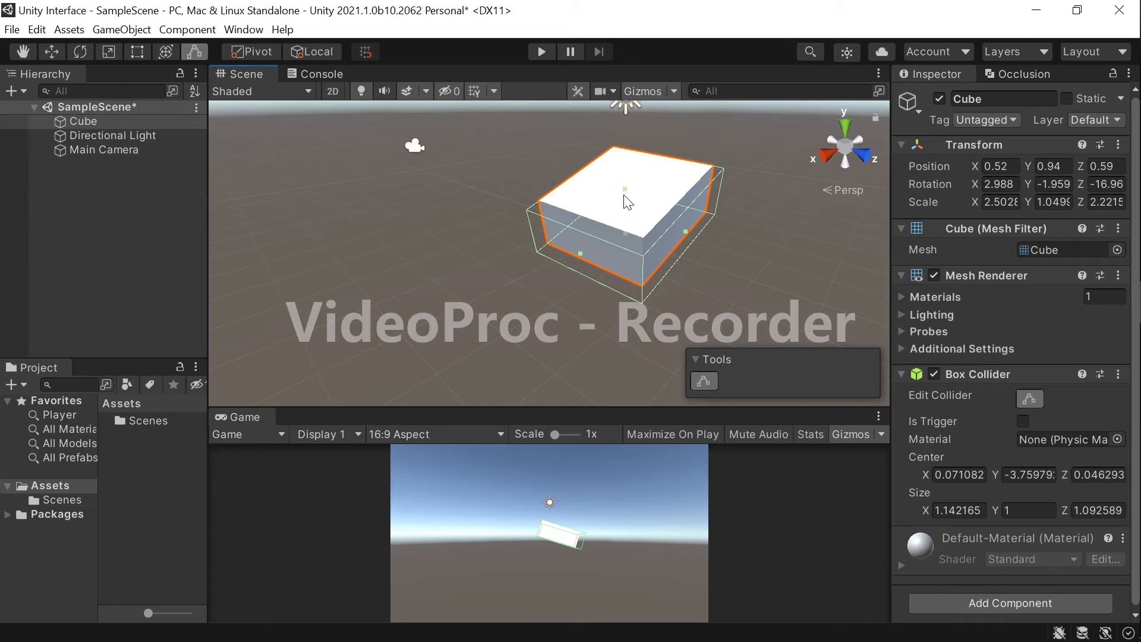
drag(626, 190, 618, 149)
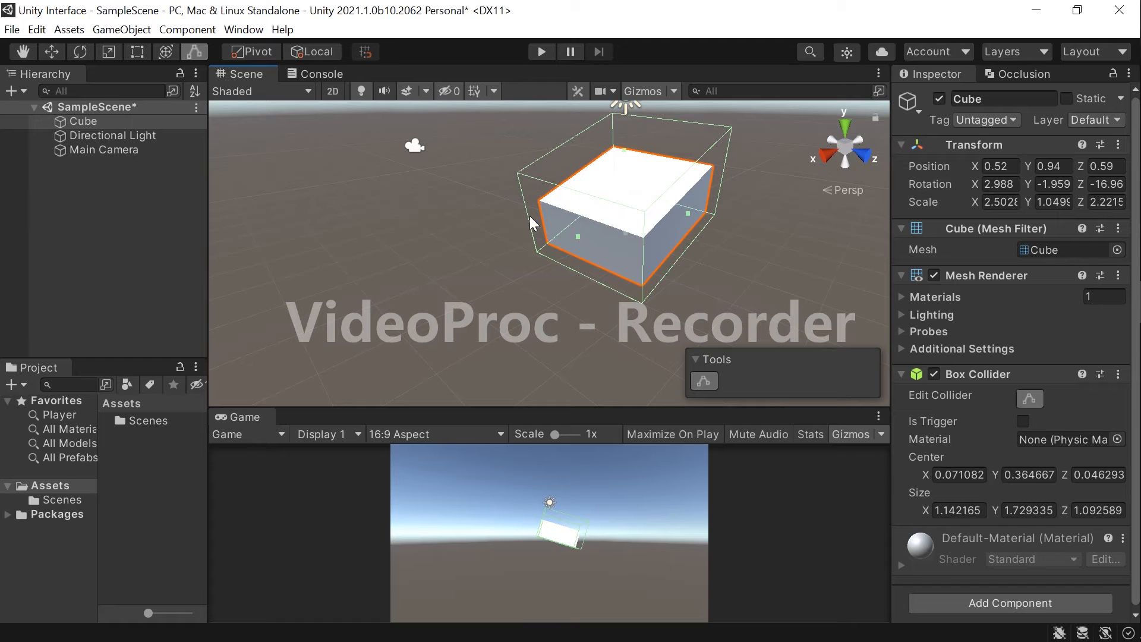
scroll(581, 216, down, 2)
drag(531, 232, 672, 243)
key(y)
Check which custom editor tools are available with nothing selected and with the cube selected
click(588, 234)
click(756, 249)
click(189, 54)
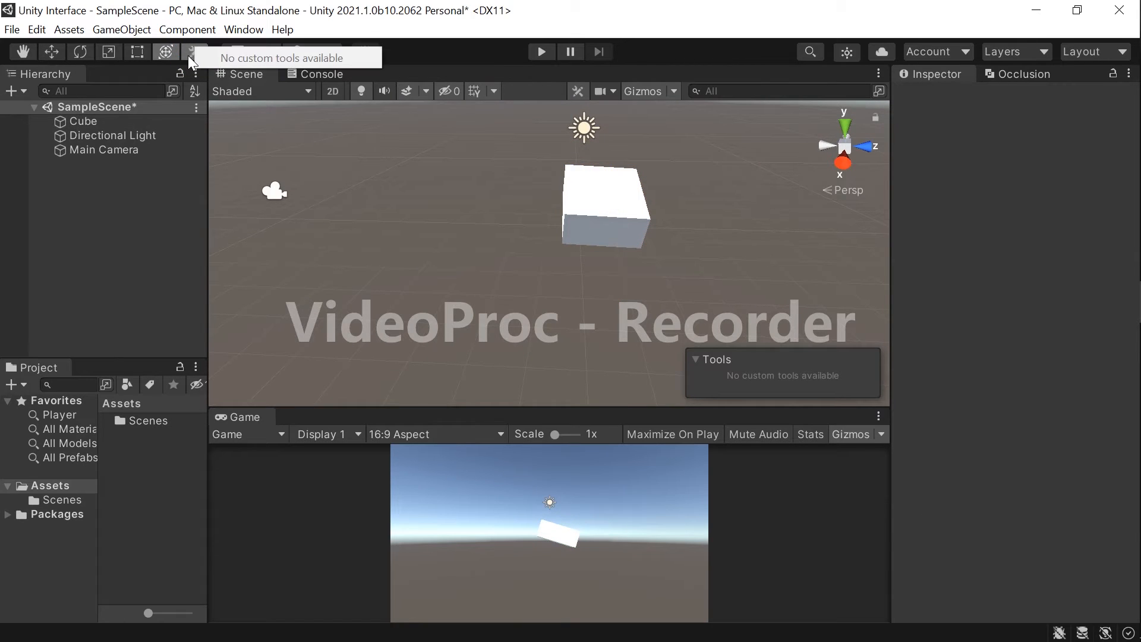
click(586, 215)
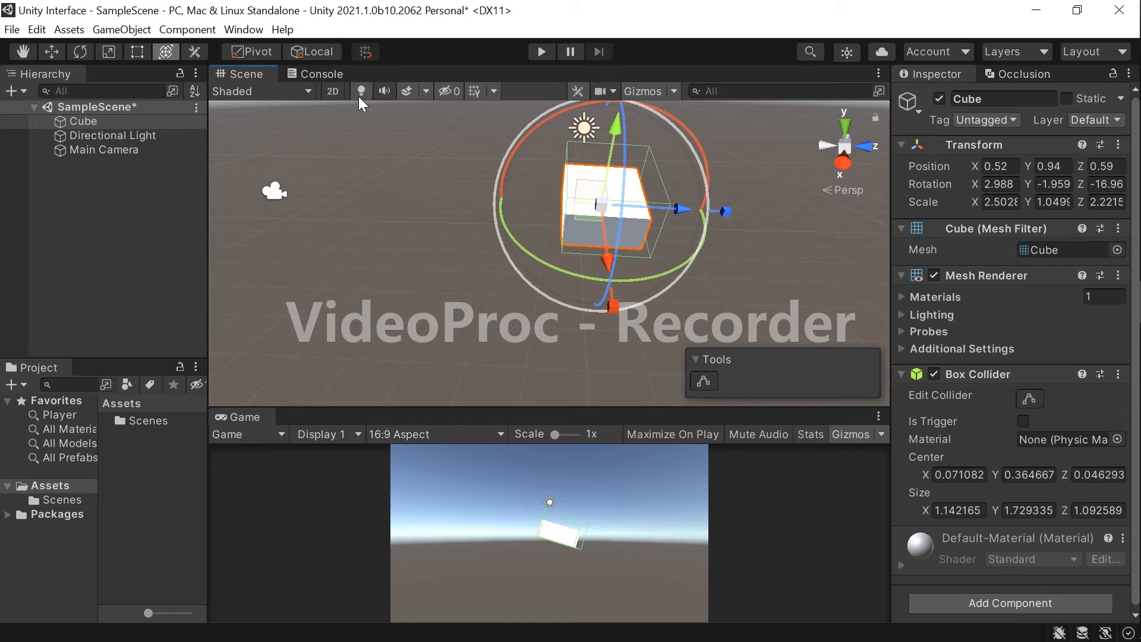
click(197, 50)
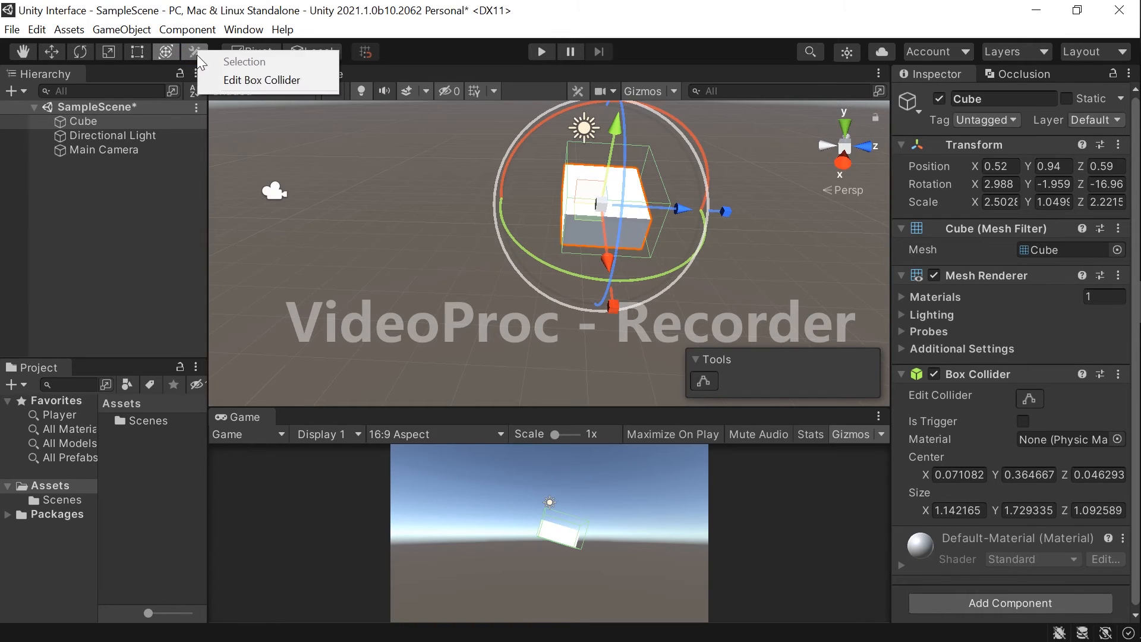
Activate the Edit Box Collider custom tool on the cube and try adjusting the side of its collider
click(252, 77)
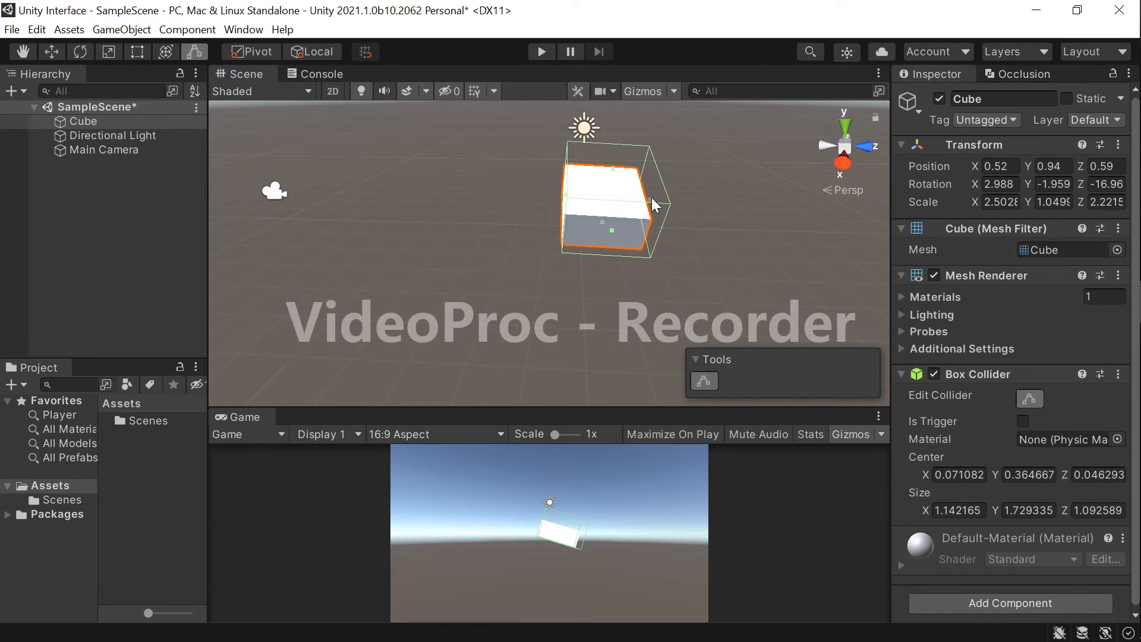
drag(653, 205, 619, 202)
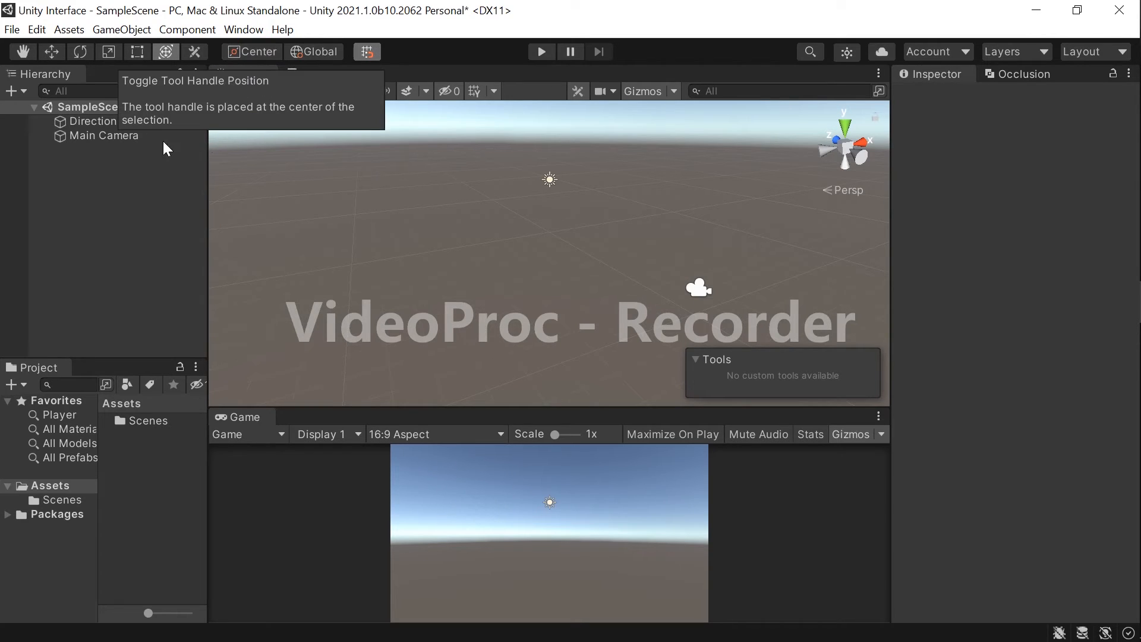
Add a new cube to the sample scene, keeping its default name
click(13, 91)
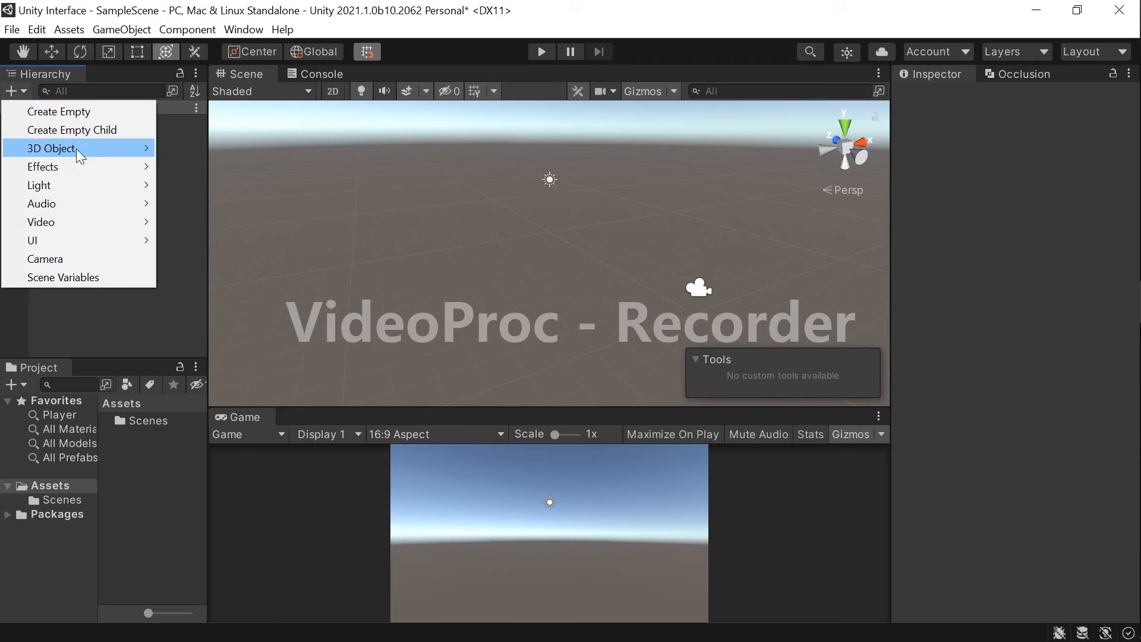
mouse_move(79, 153)
click(166, 149)
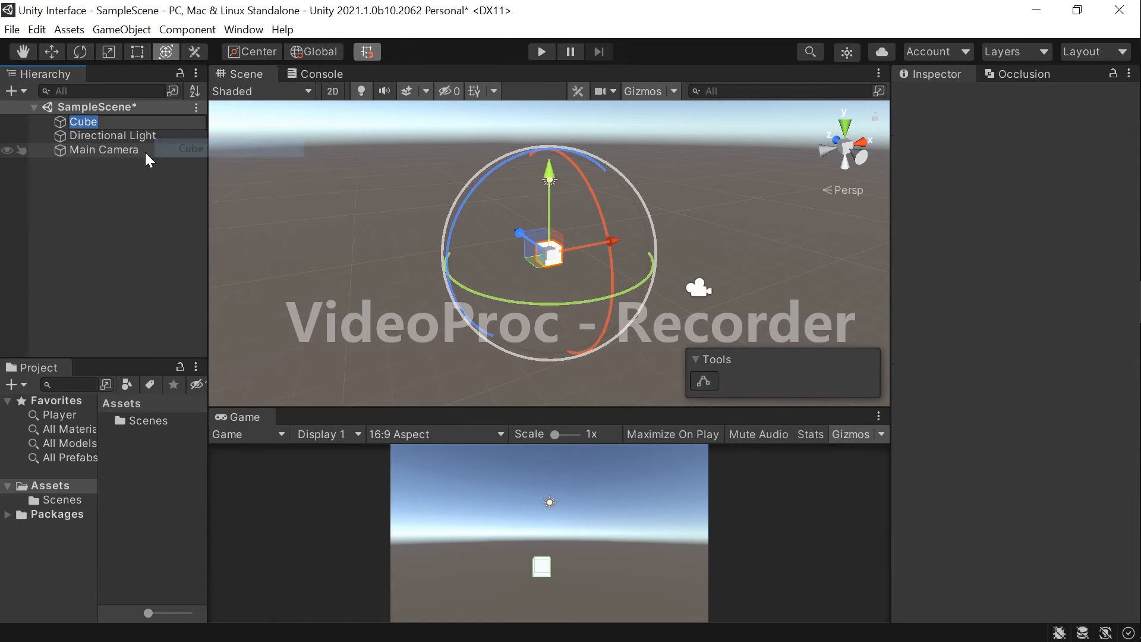
click(62, 126)
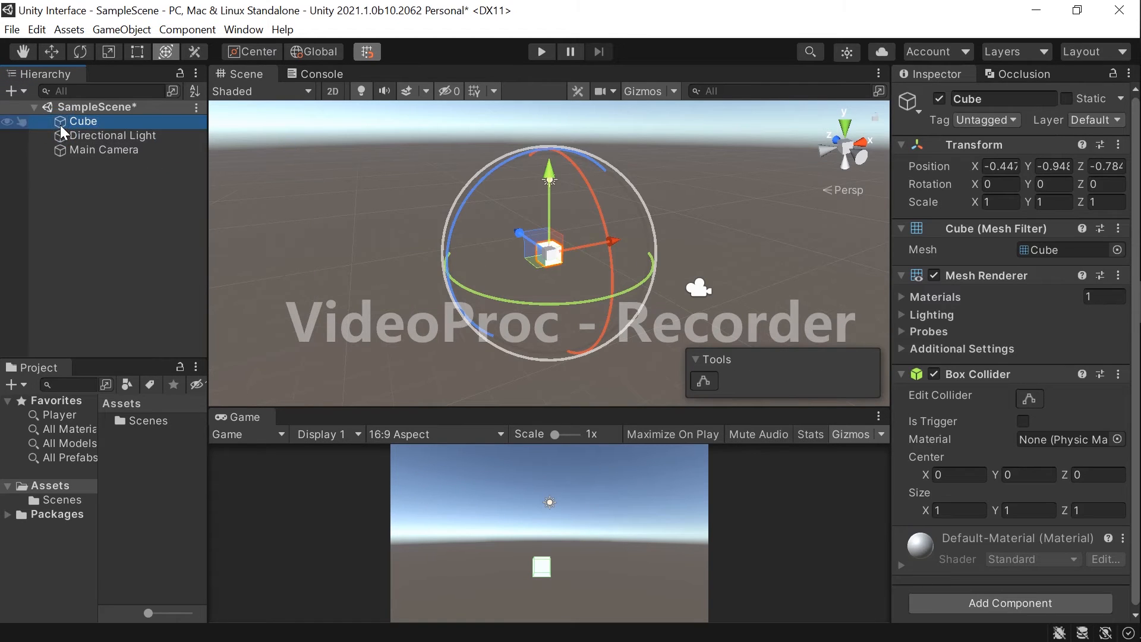
ctrl+click(60, 126)
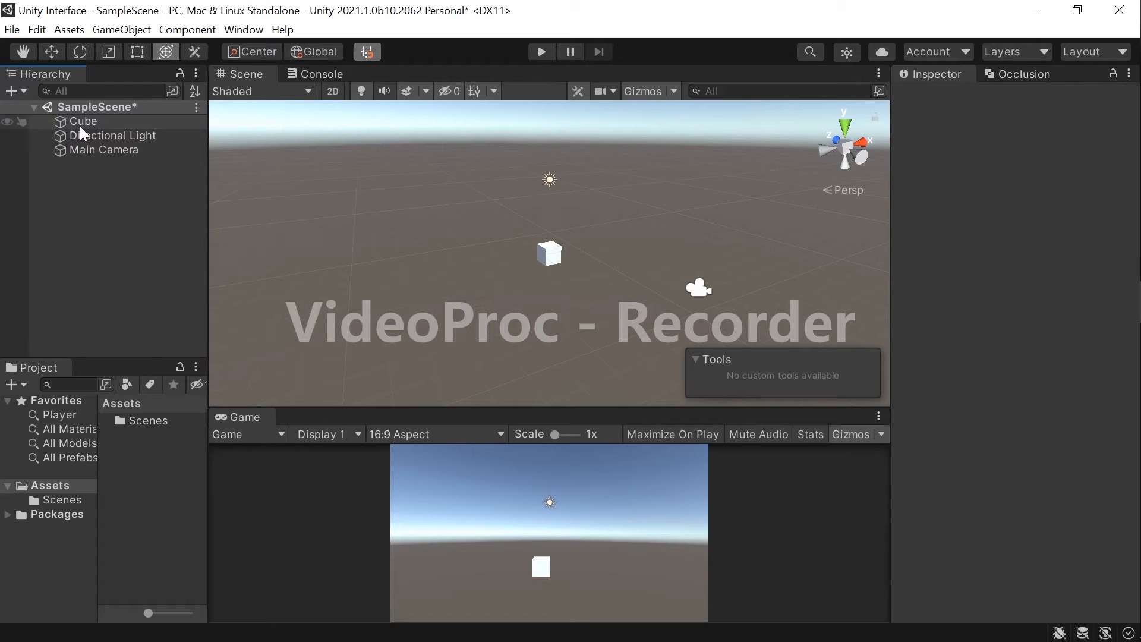
Duplicate the cube three times and clear the selection
click(80, 126)
key(ctrl+d)
key(ctrl+d)
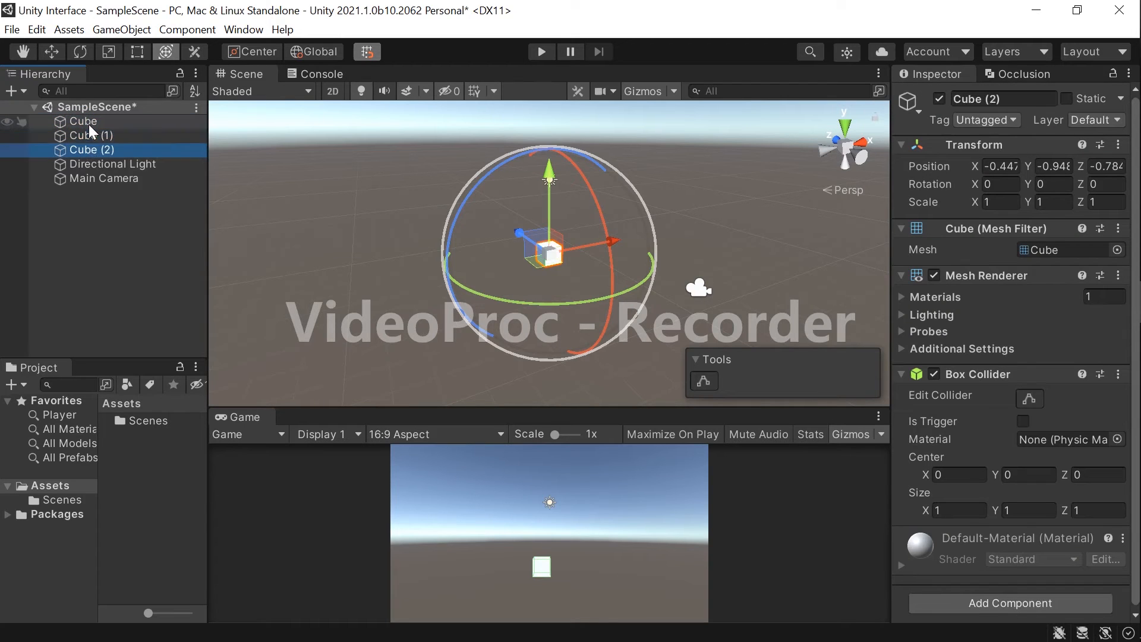
key(ctrl+d)
click(109, 281)
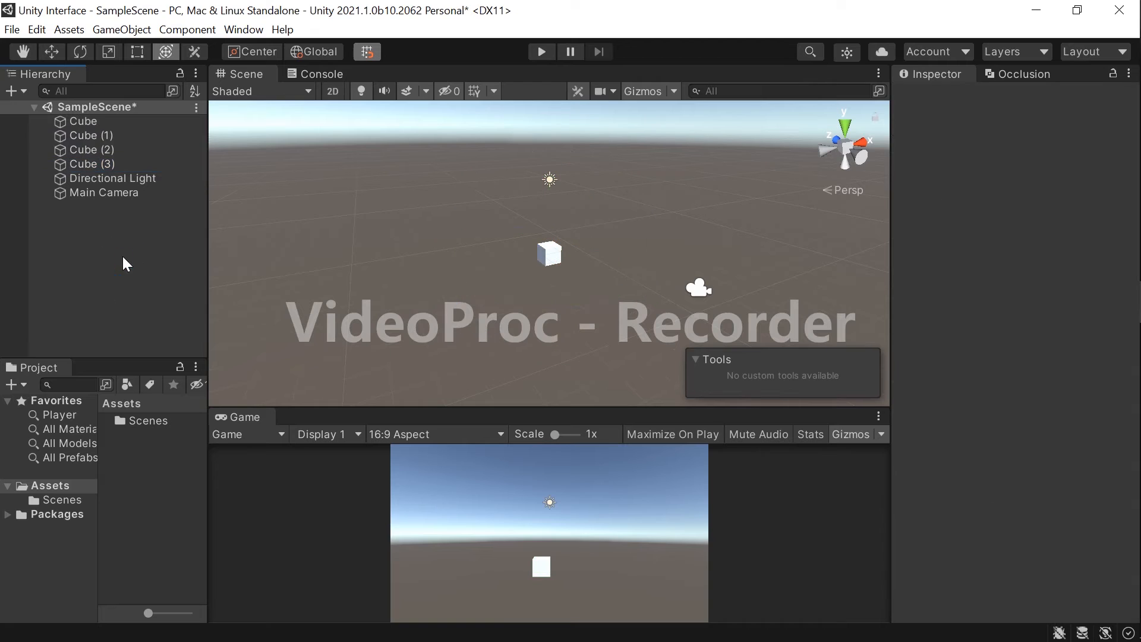
Spread the three cube copies apart along the X axis on both sides of the original, placing Cube (3) at X -9
click(101, 138)
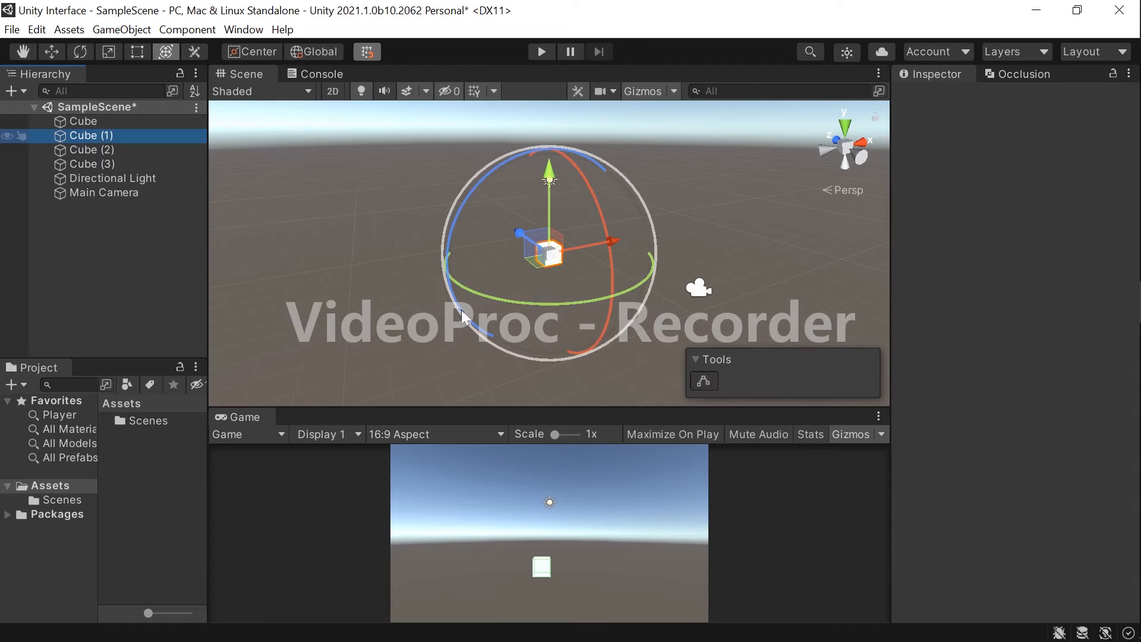
drag(612, 252, 676, 239)
click(113, 149)
click(138, 167)
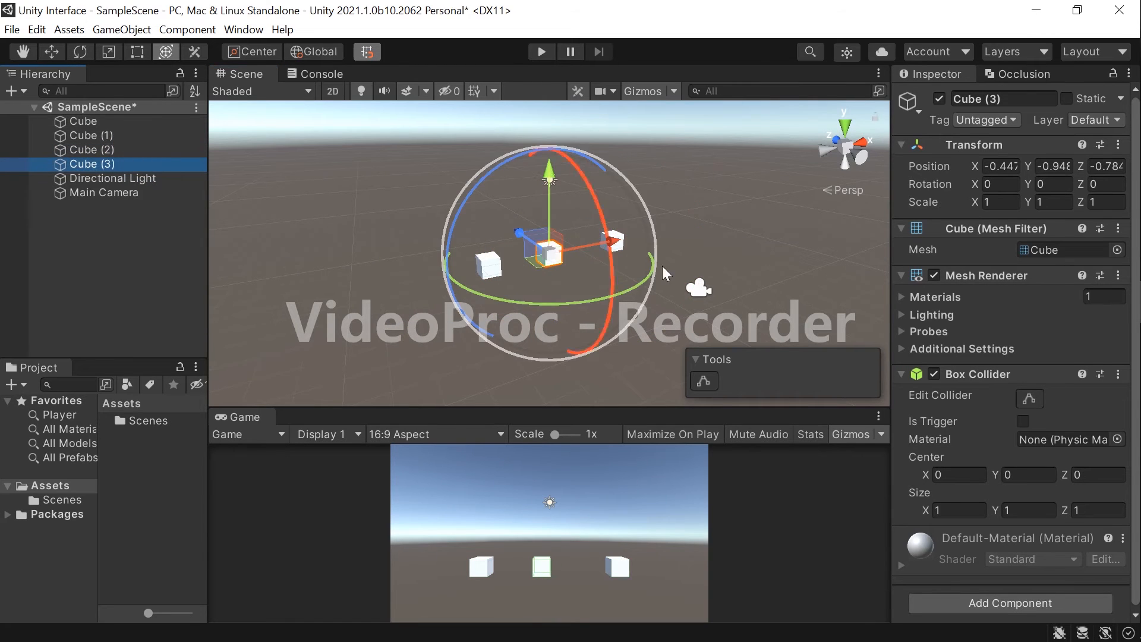
drag(597, 245, 445, 277)
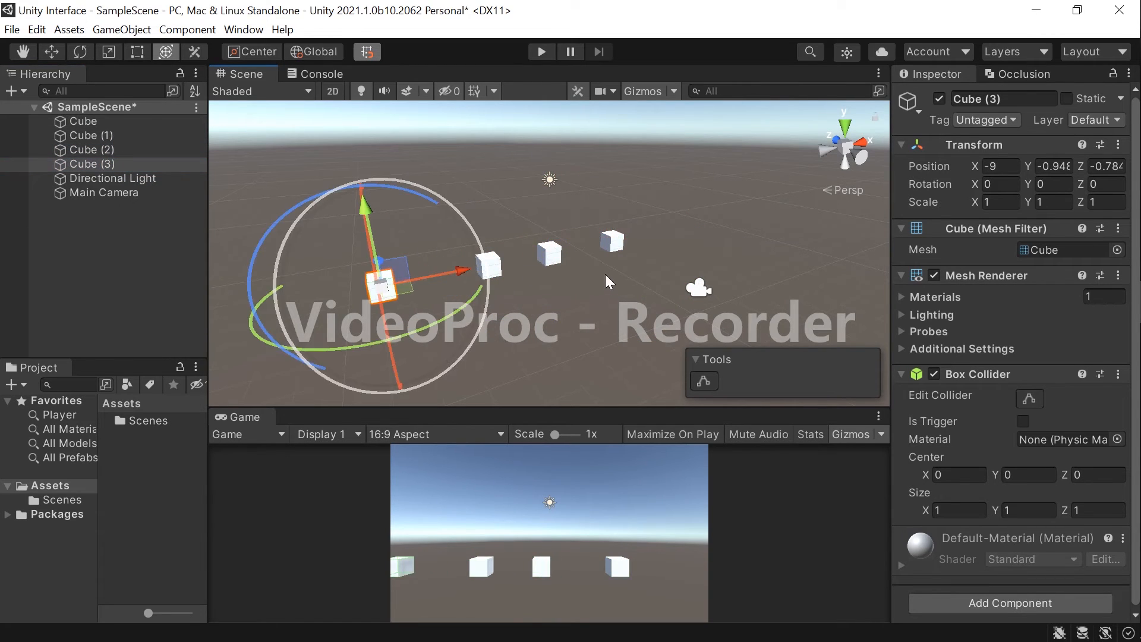
Select all four cubes together and switch to the Move tool
click(615, 244)
shift+click(382, 287)
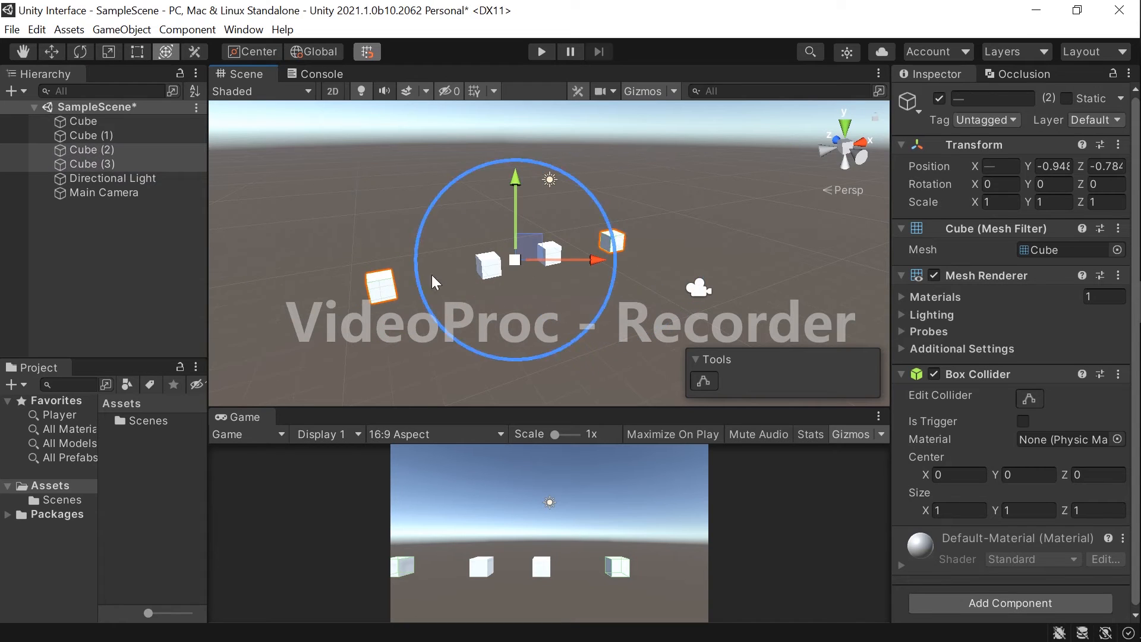
click(51, 51)
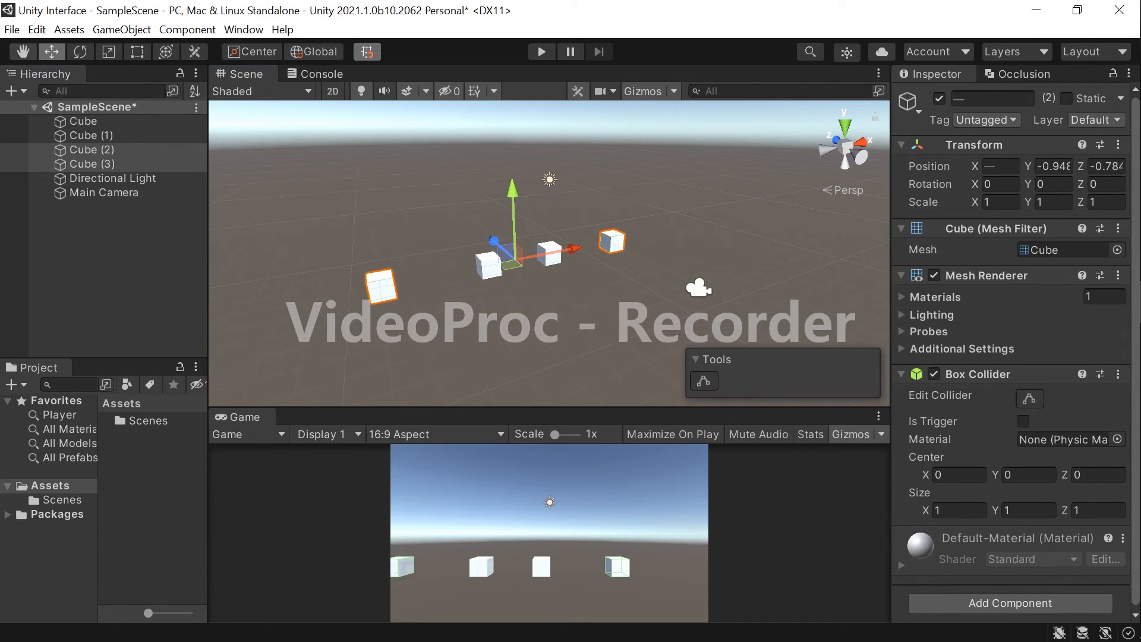
shift+click(491, 264)
shift+click(552, 259)
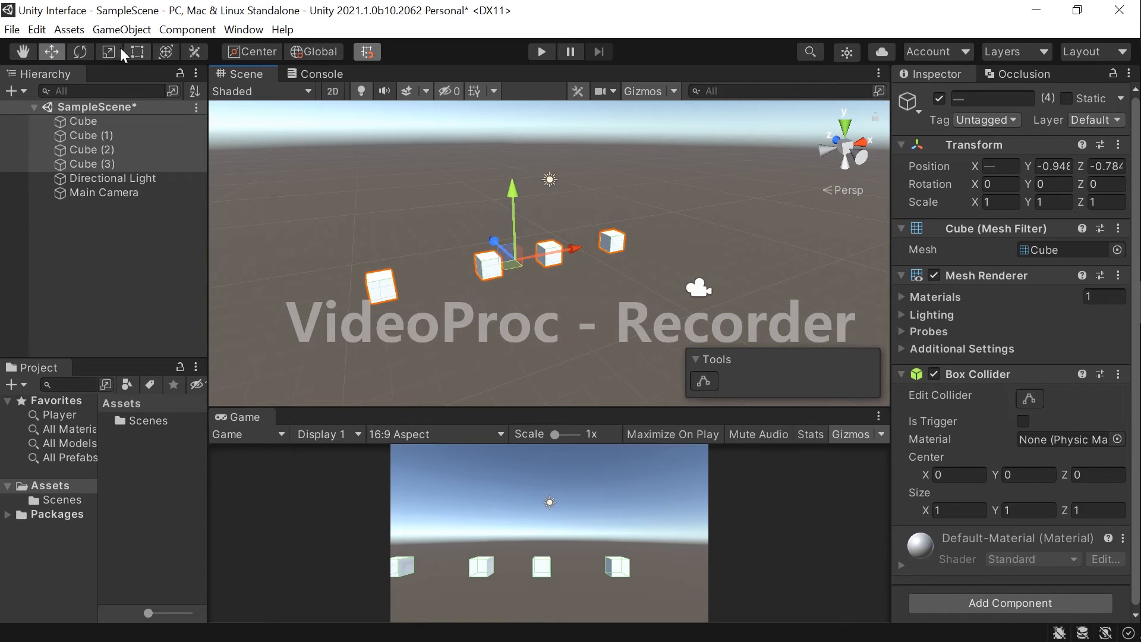
Rotate the cubes slightly around their shared center, and with handles set to Pivot turn each to about 19.6 degrees in Y
click(81, 52)
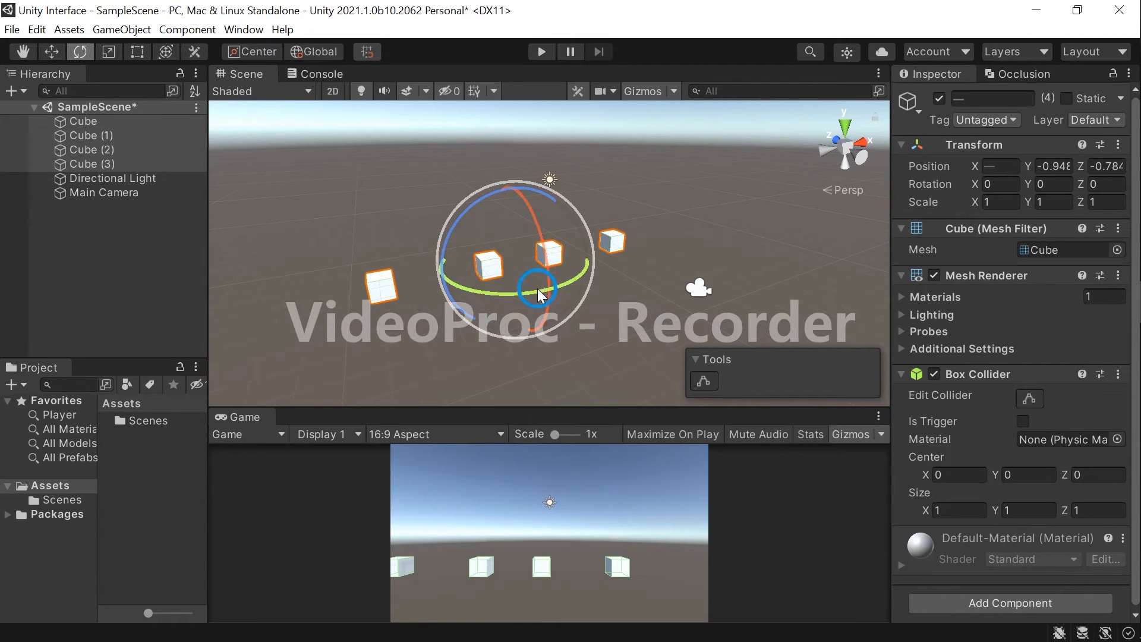
mouse_move(537, 288)
mouse_down()
mouse_move(476, 270)
mouse_move(520, 302)
mouse_move(461, 294)
mouse_move(546, 311)
mouse_move(593, 300)
mouse_move(535, 309)
mouse_up()
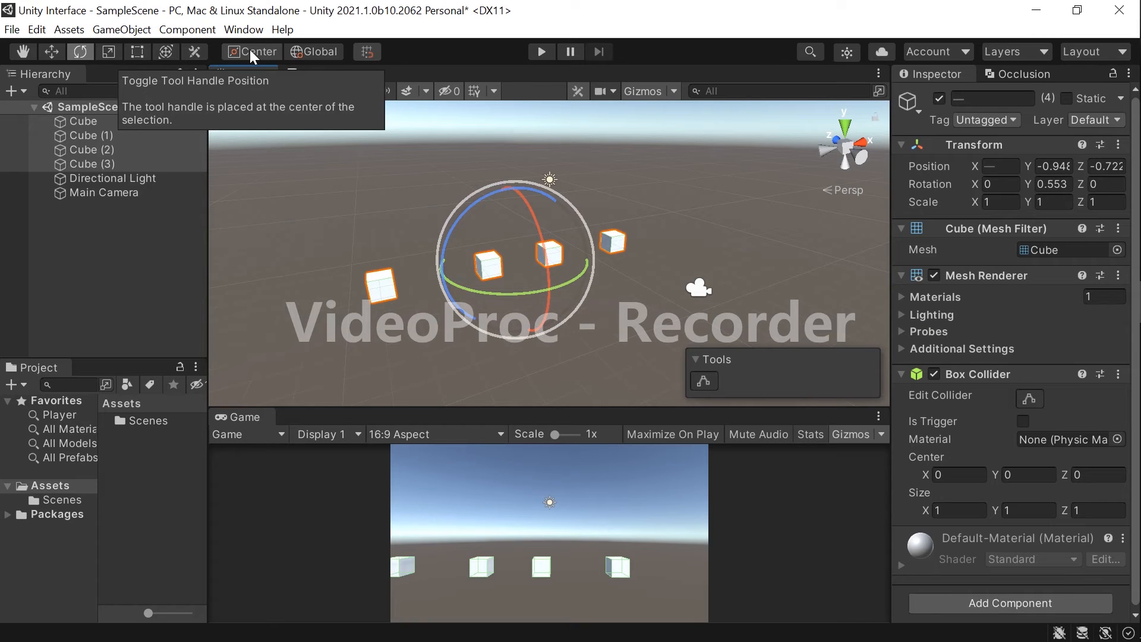
click(250, 51)
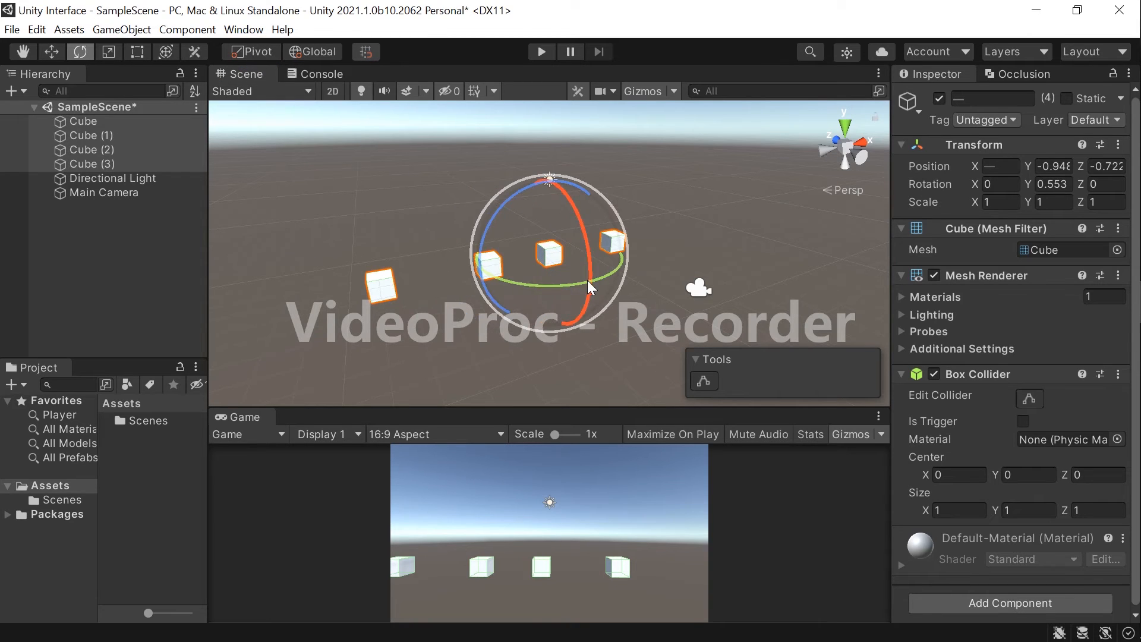
drag(591, 283, 529, 310)
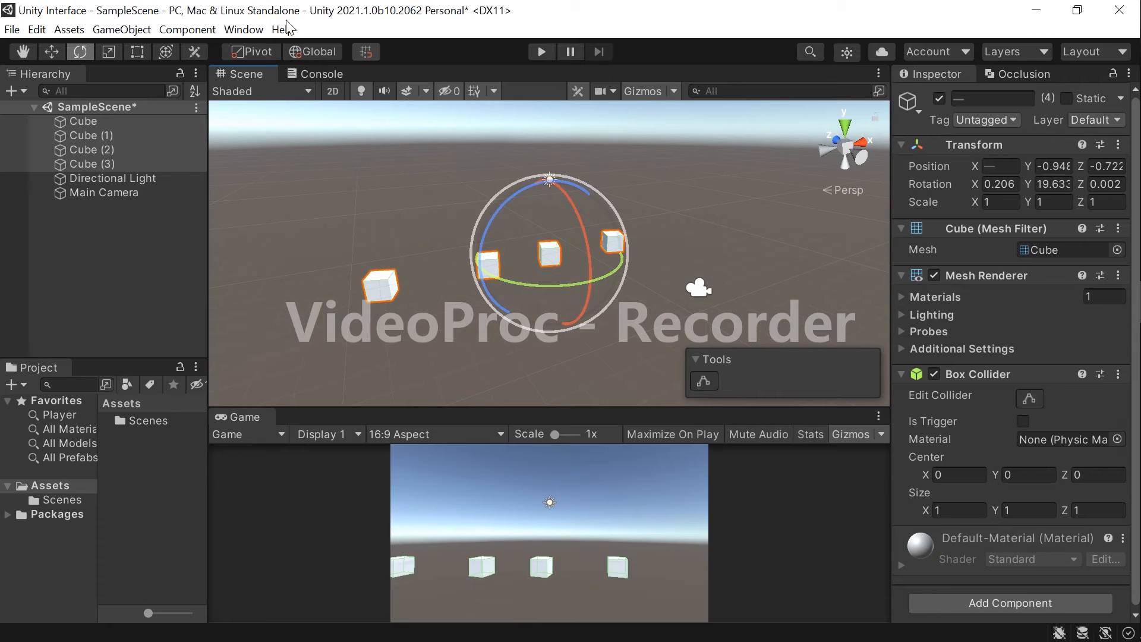
With the handle position set to Center, rotate the four cubes to about 26.6 degrees in Y and scale them to about 1.64 in Z
click(256, 49)
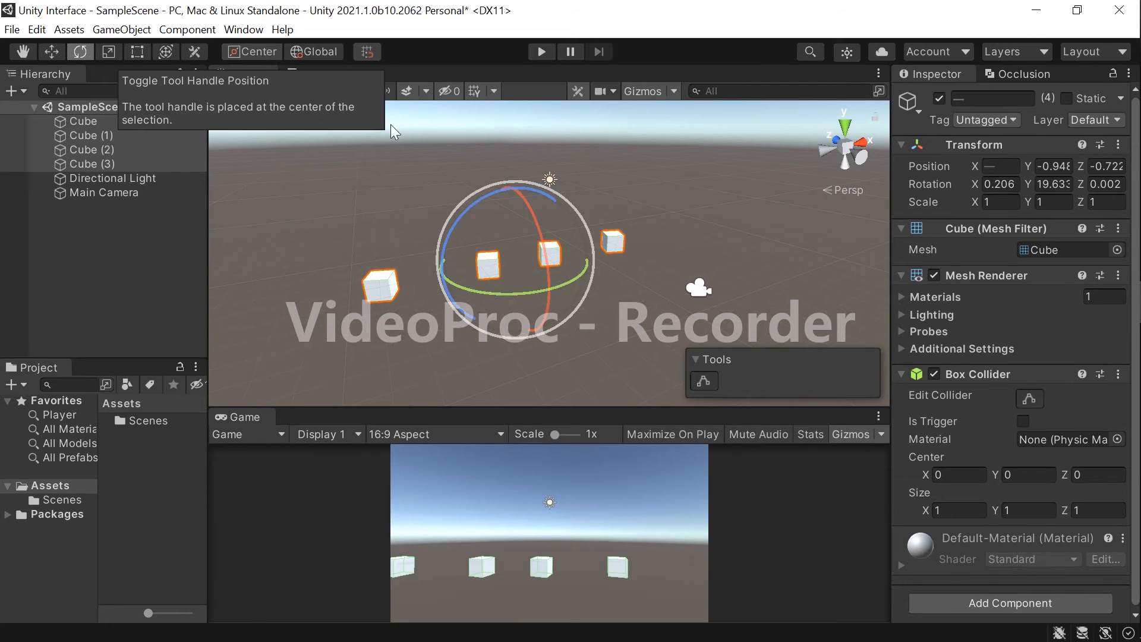
drag(543, 292, 512, 306)
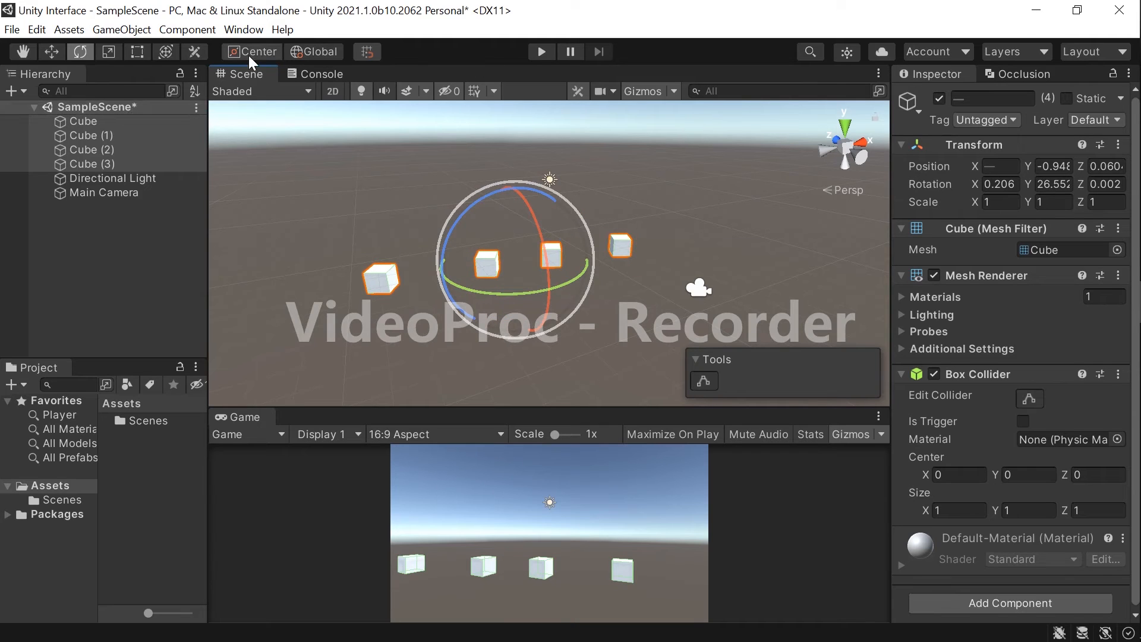
click(106, 52)
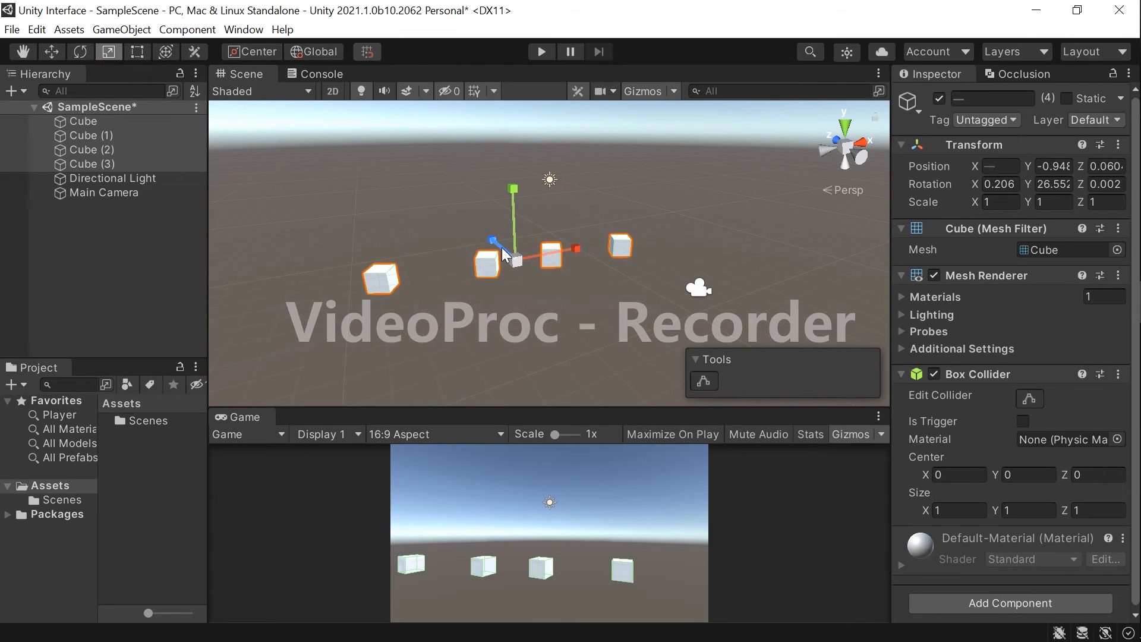
drag(502, 248, 426, 197)
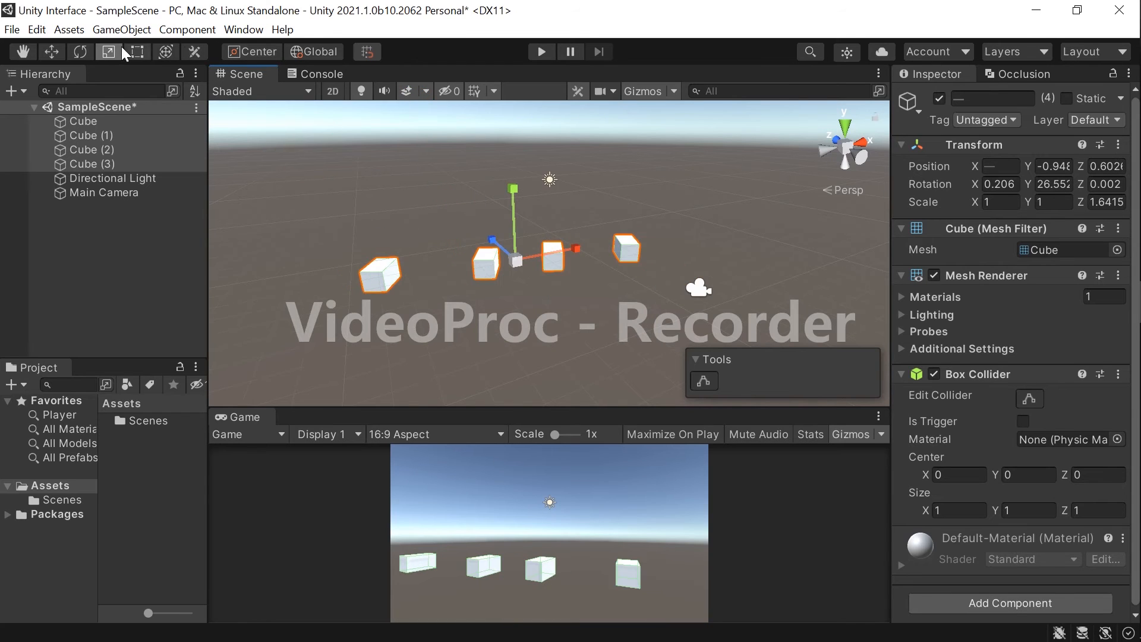
With the handle position set to Pivot, scale the four cubes to about 0.94 in X and rotate them to 28.6 degrees in Y
click(261, 53)
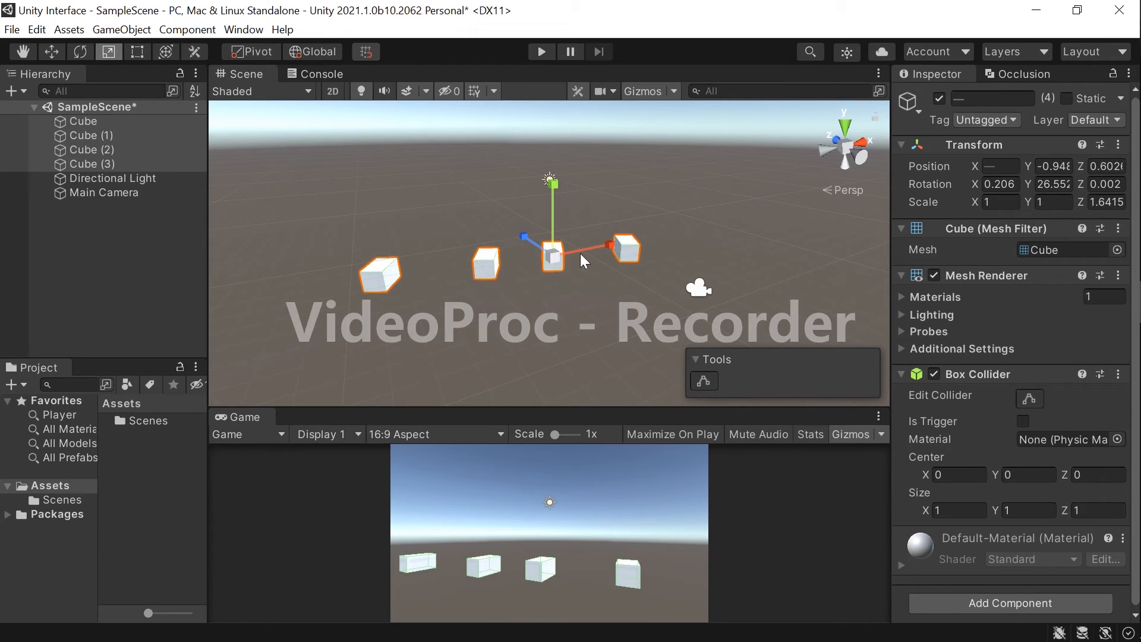
mouse_move(607, 246)
mouse_down()
mouse_move(648, 244)
mouse_move(598, 247)
mouse_move(538, 284)
mouse_move(603, 279)
mouse_up()
click(80, 51)
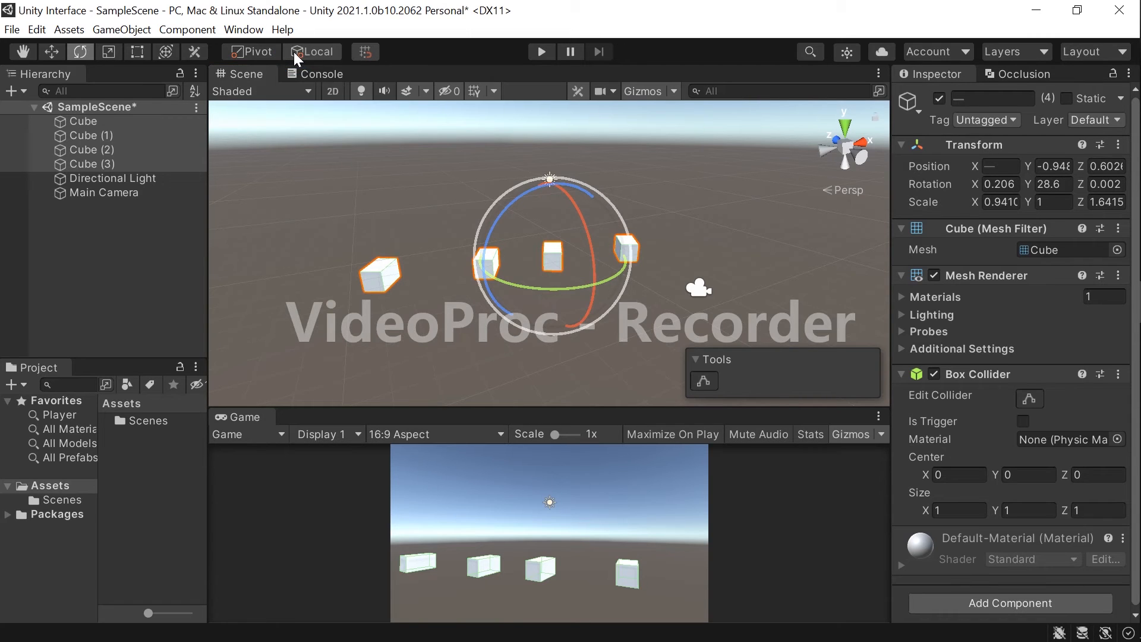
Set the handle orientation to Local and rotate only Cube (3) to about -44.3 degrees in Z
click(311, 52)
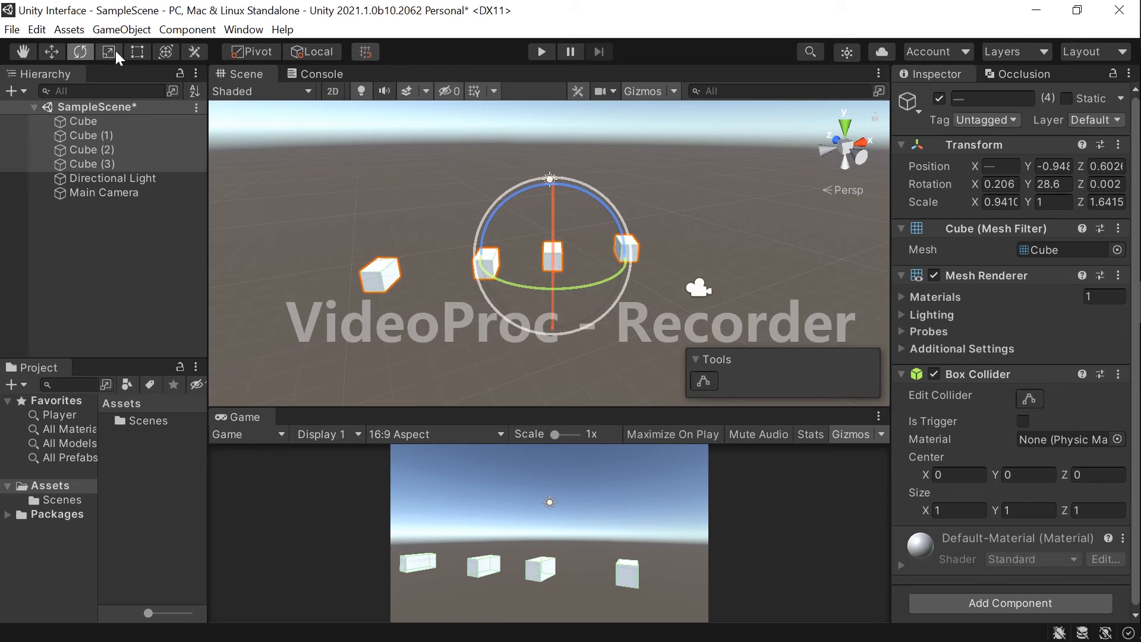
click(372, 282)
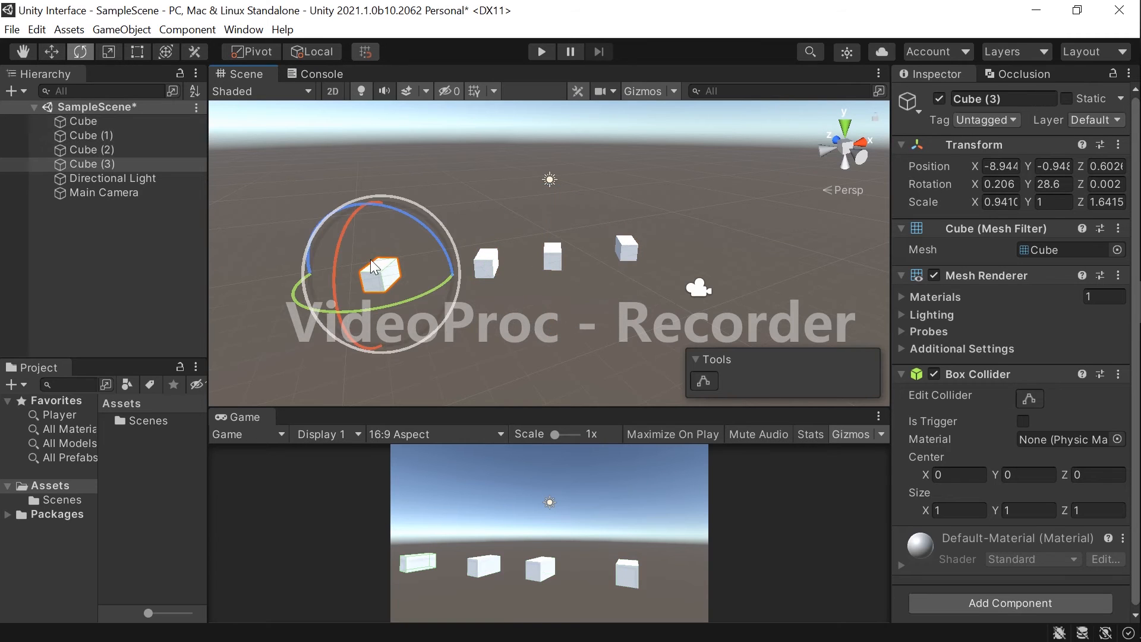
drag(395, 216, 398, 284)
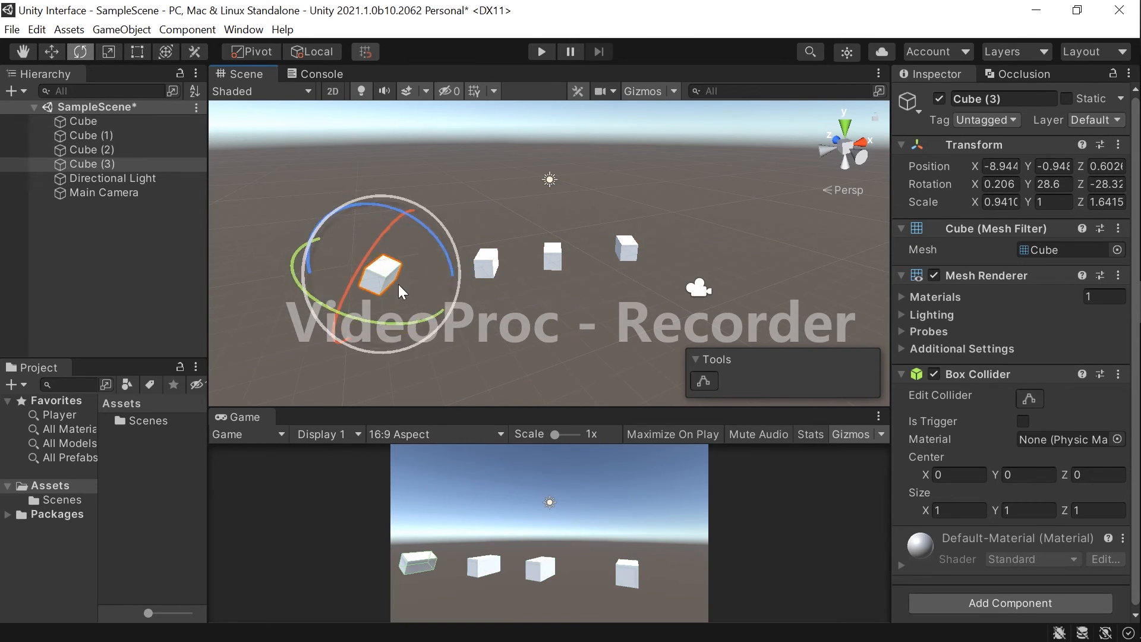
scroll(397, 282, up, 2)
drag(393, 241, 413, 272)
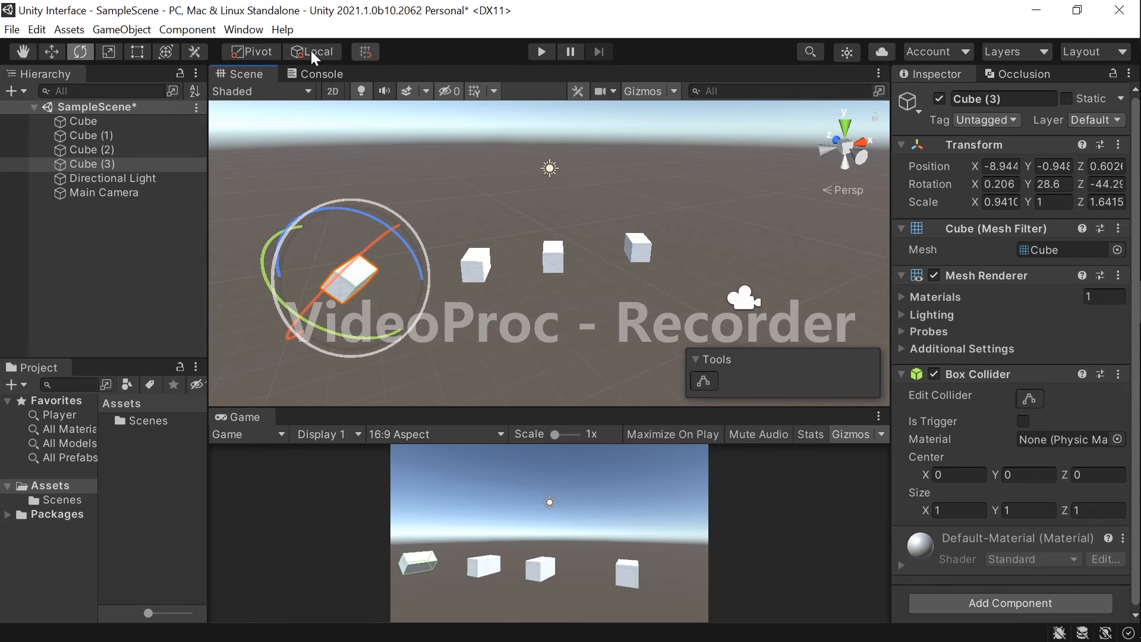
Move Cube (3) along its local axes to about X -6.92, Y 1.41, Z -0.49
click(53, 52)
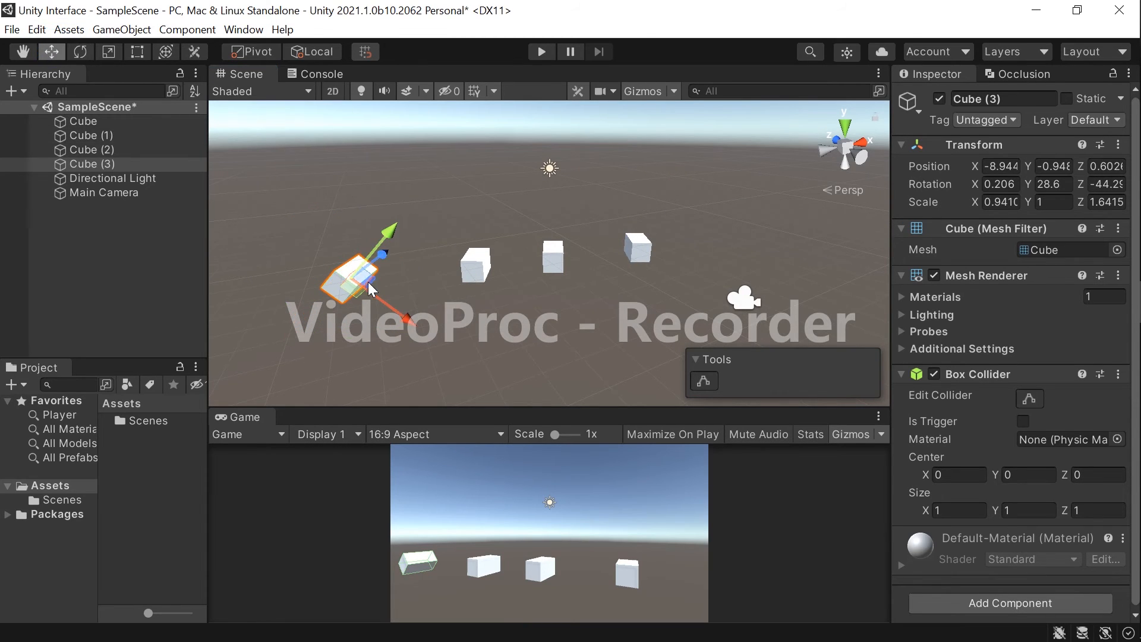
alt+drag(381, 261, 456, 221)
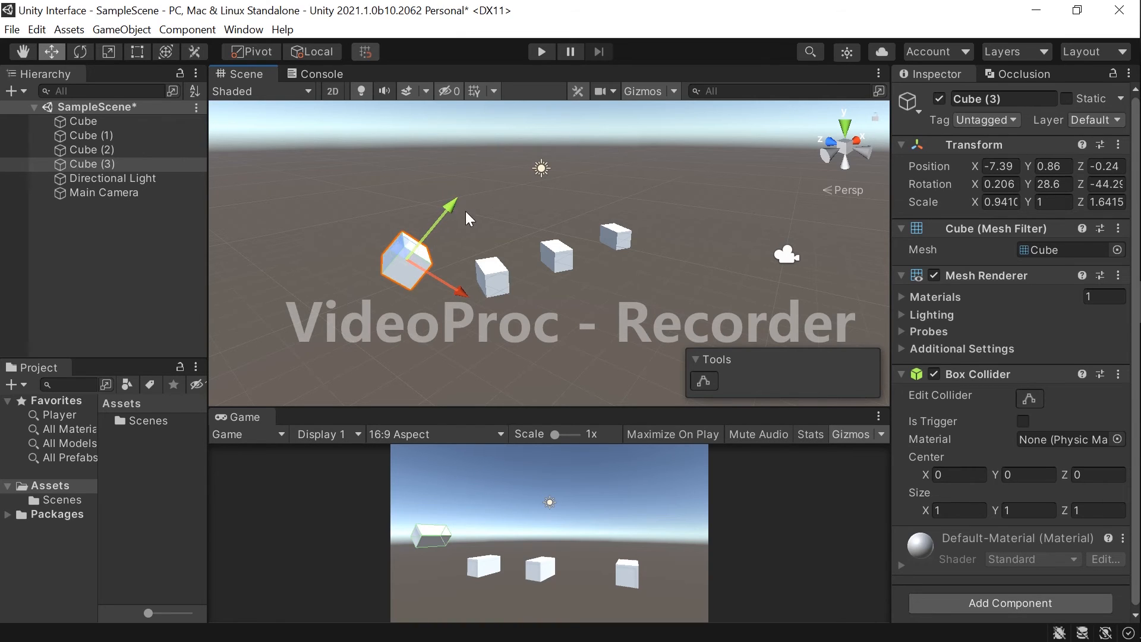
drag(451, 214, 510, 226)
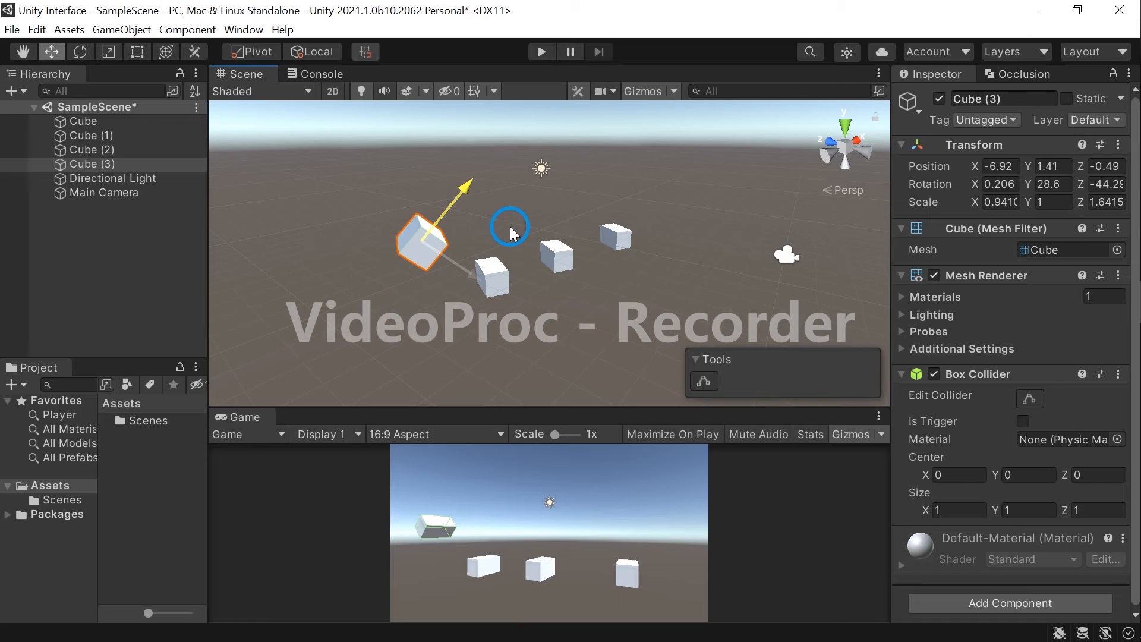
With the handle orientation set to Global, lower Cube (3) to about Y -1 and switch to the Rotate tool
click(322, 48)
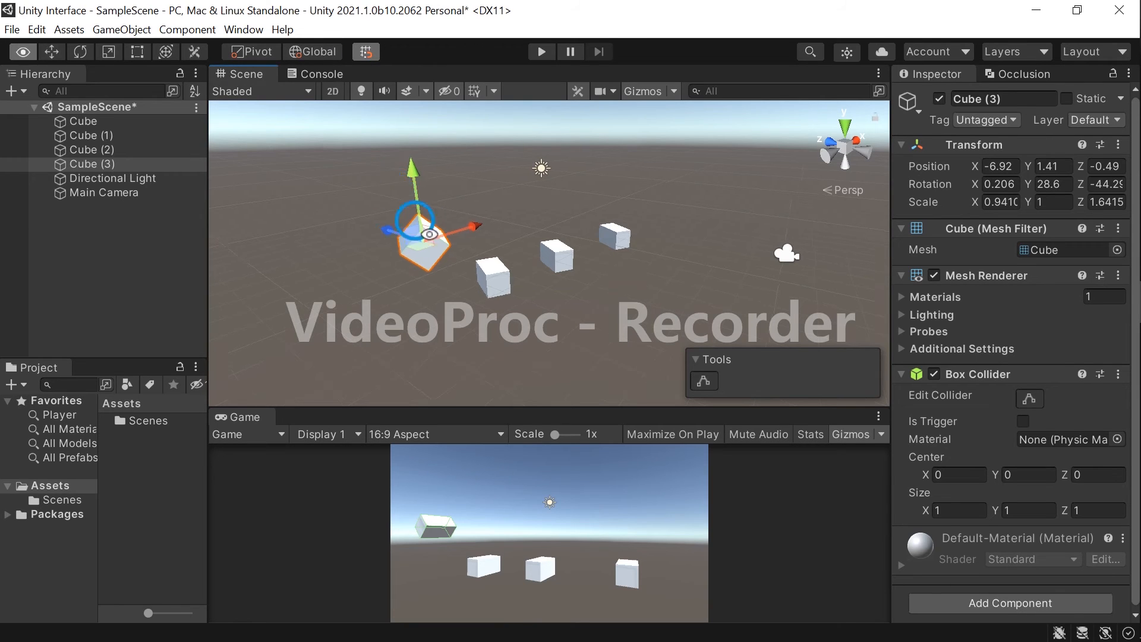
alt+drag(429, 213, 591, 300)
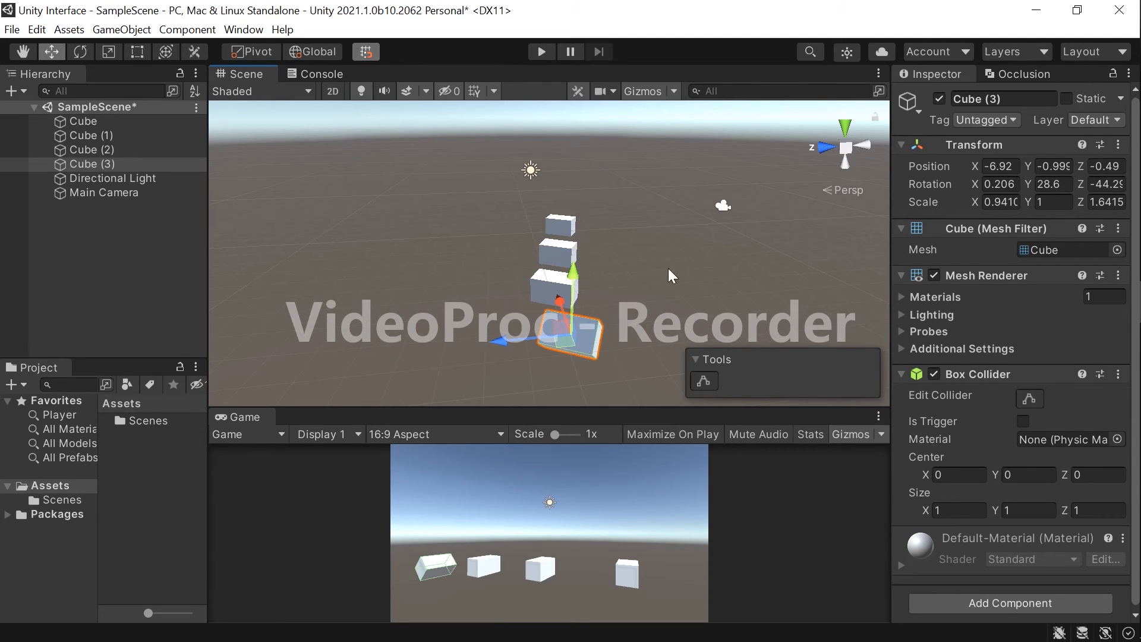
alt+drag(668, 274, 494, 214)
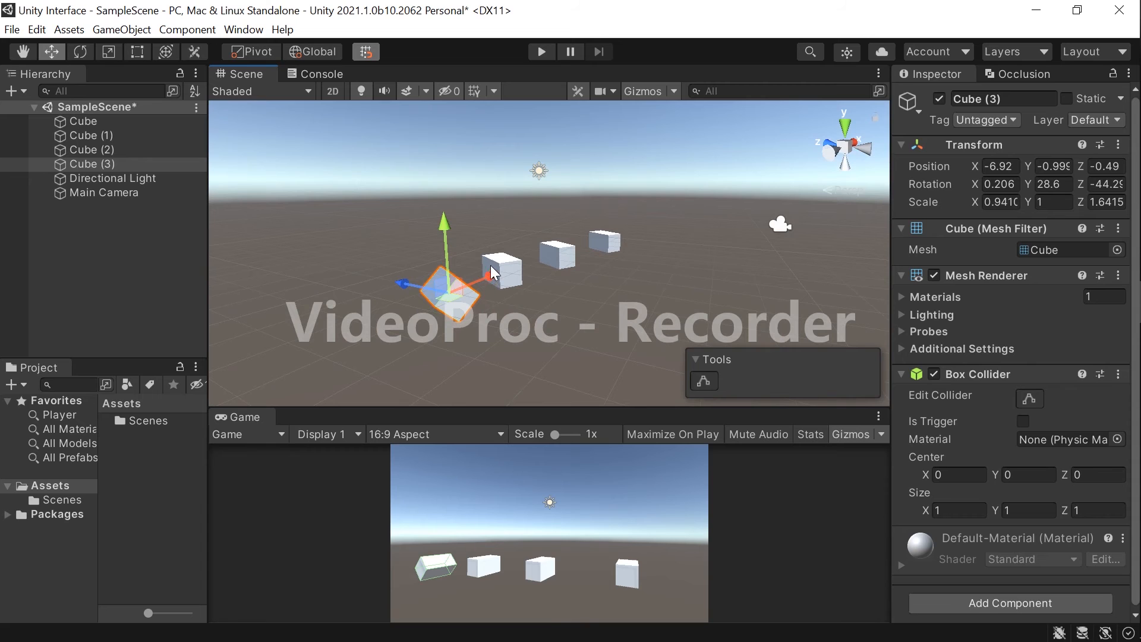
click(81, 52)
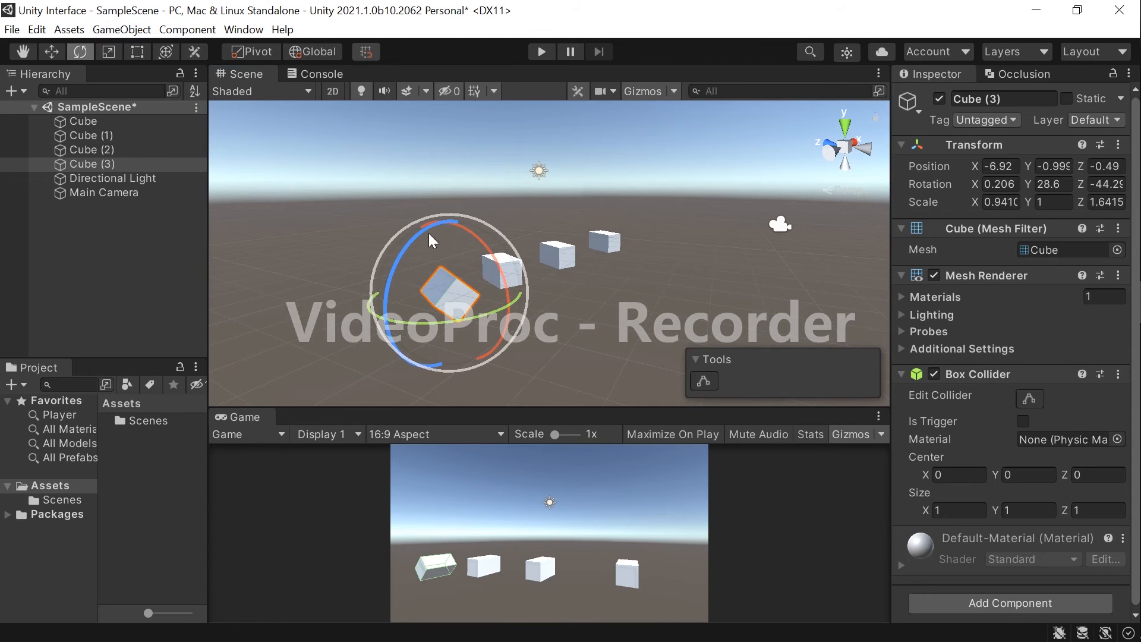
With Global handles, rotate Cube (3) to about X -67.6, Y 97.2, Z -100.1 and raise it to Y 0
drag(432, 238, 580, 395)
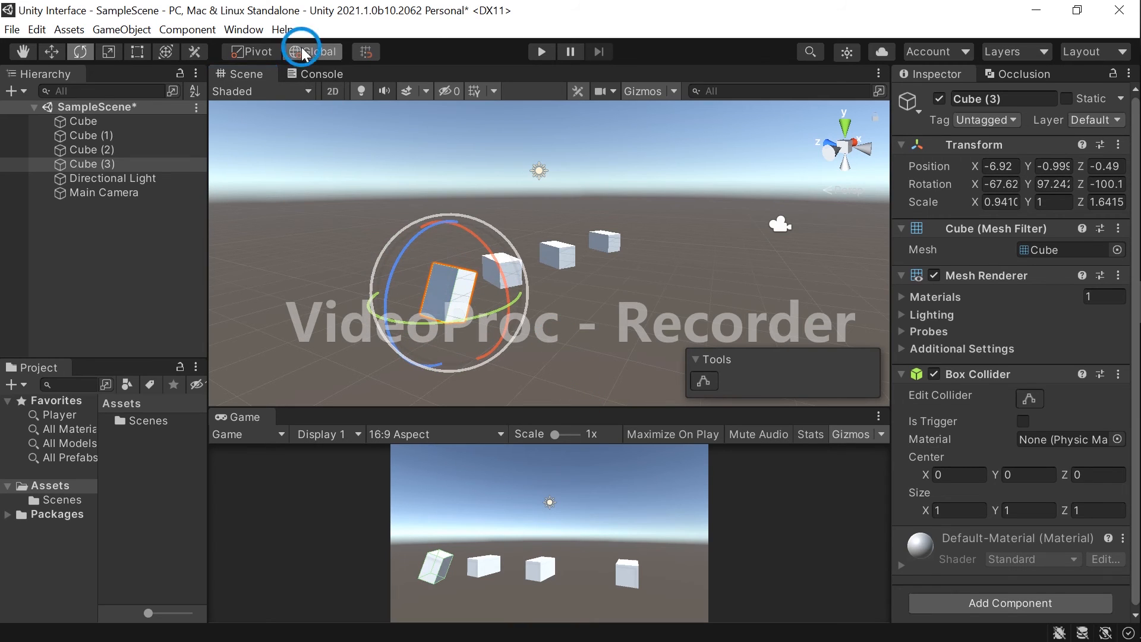
click(51, 51)
drag(446, 230, 451, 199)
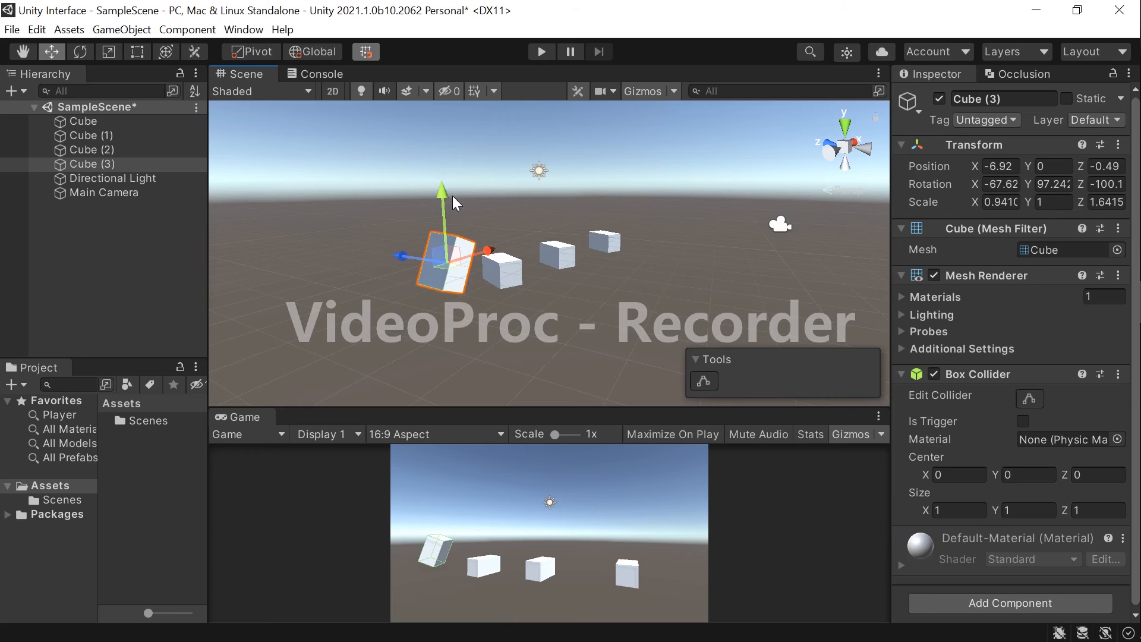
Try Local handles on Cube (3), rotate it to about 21.8, 235.9, -241.4 and move it to -11, 4, -3, ending with Global handles
click(309, 54)
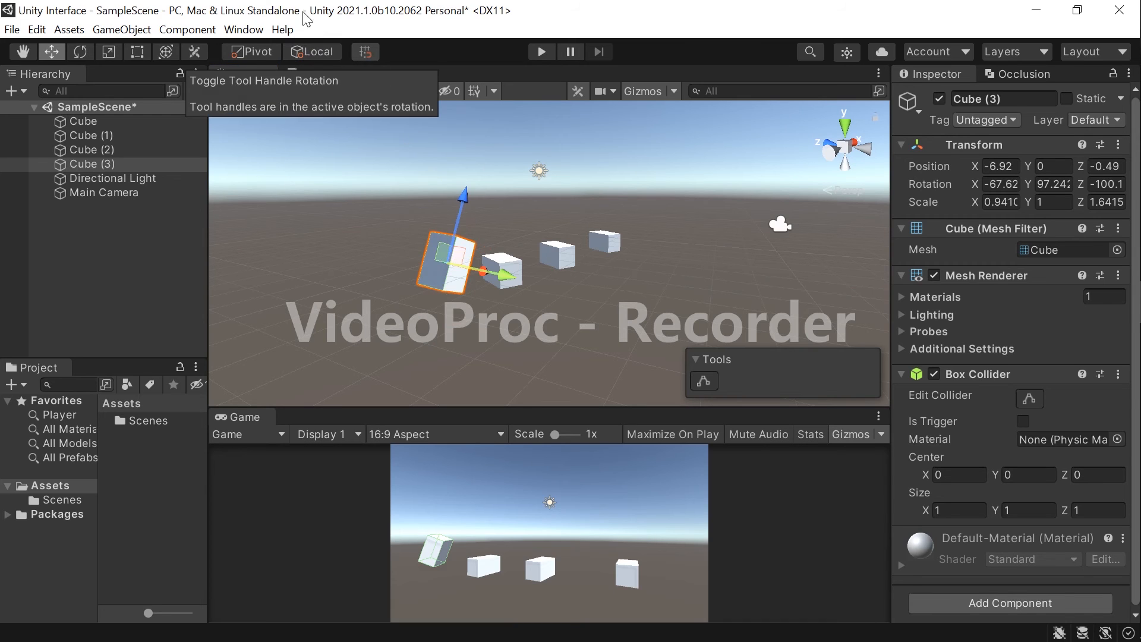
click(82, 52)
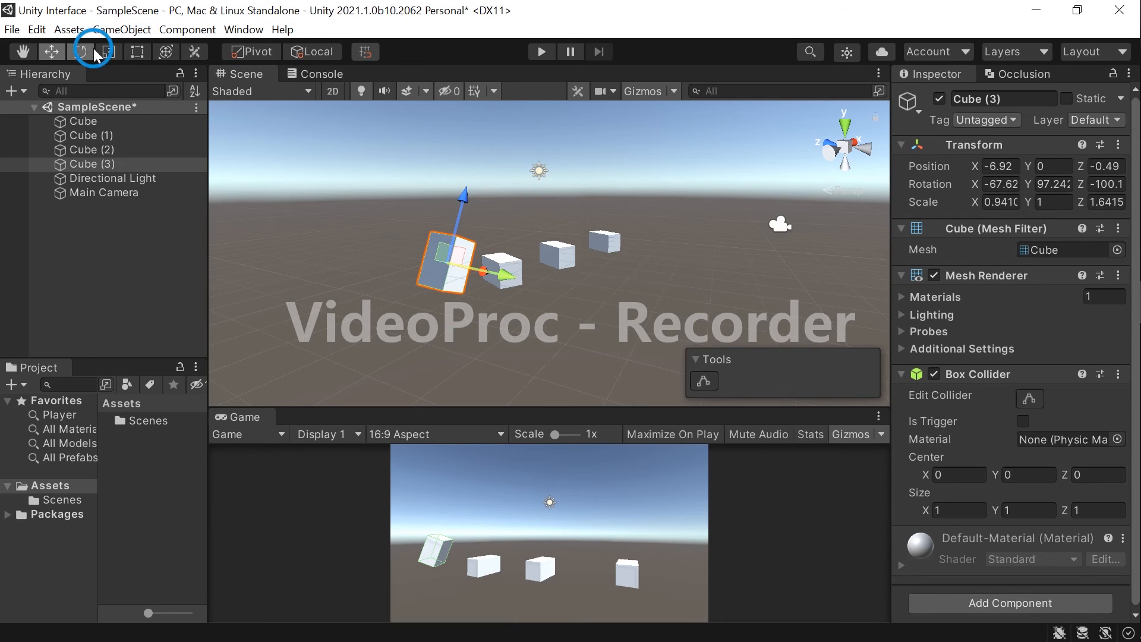
click(170, 51)
drag(393, 188, 506, 279)
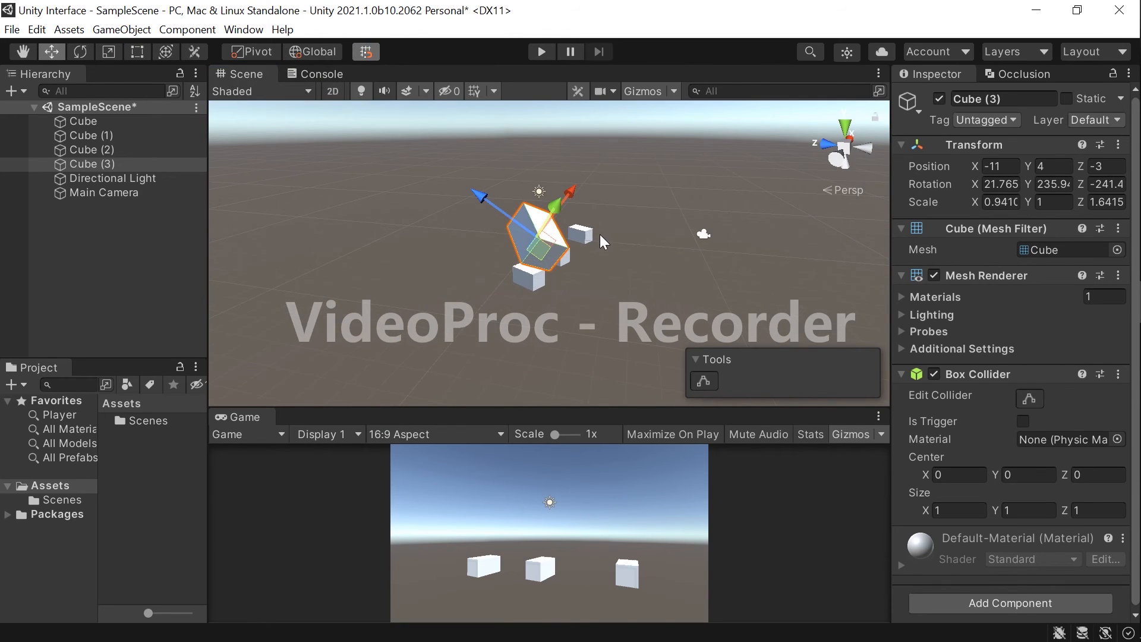
Move Cube (2) along the global X axis to X 1.58, closer to the middle cube
click(580, 234)
alt+drag(630, 249, 472, 140)
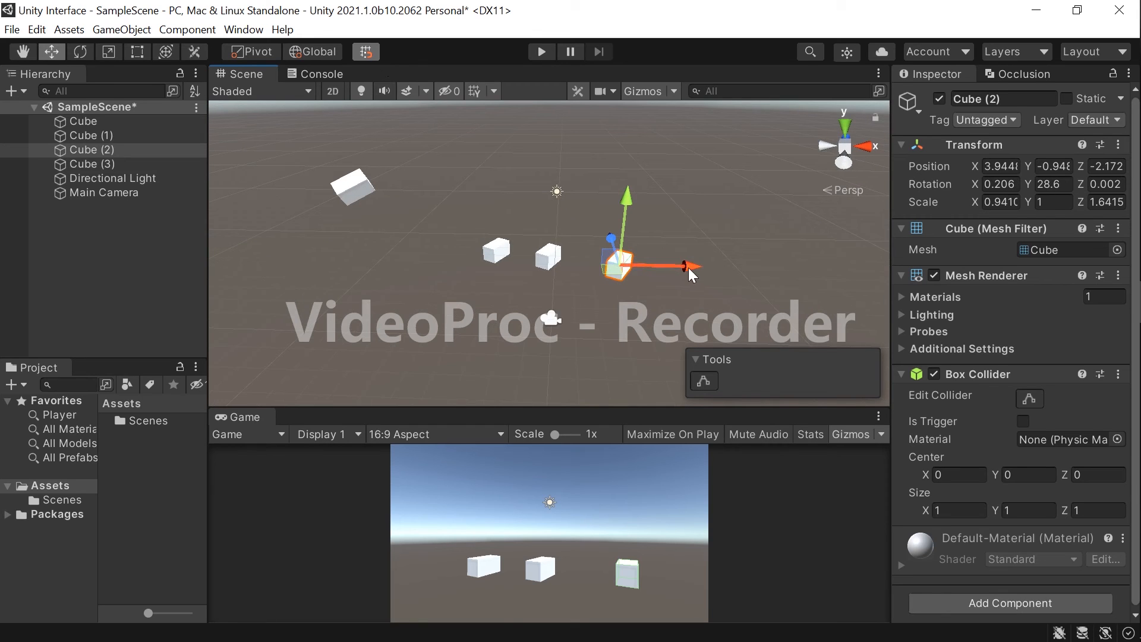
scroll(690, 272, up, 5)
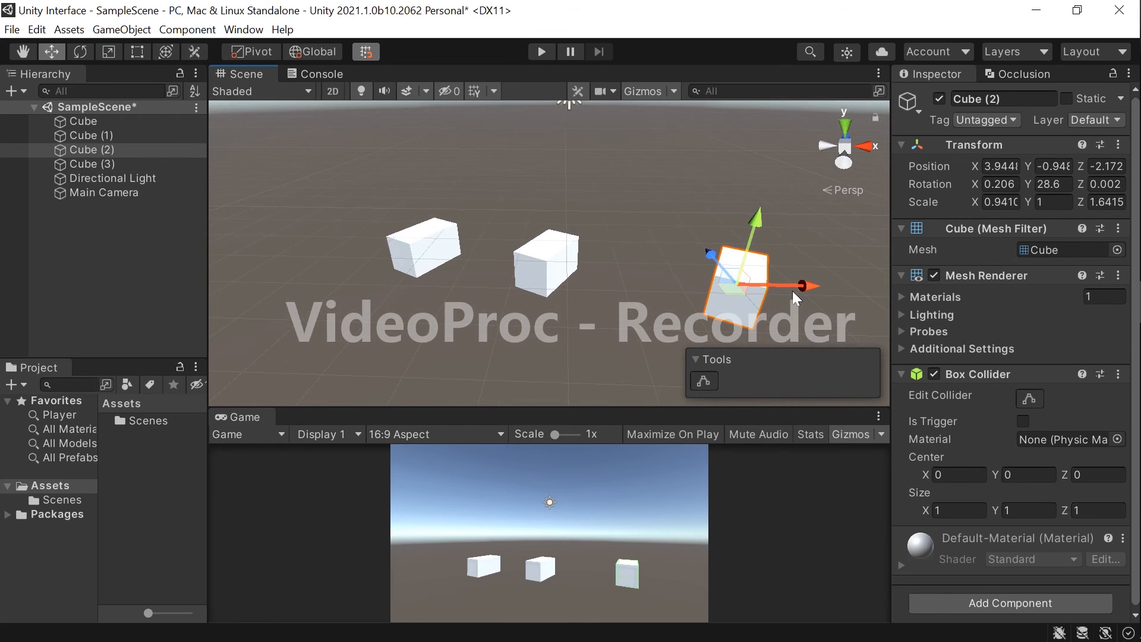
drag(805, 286, 708, 277)
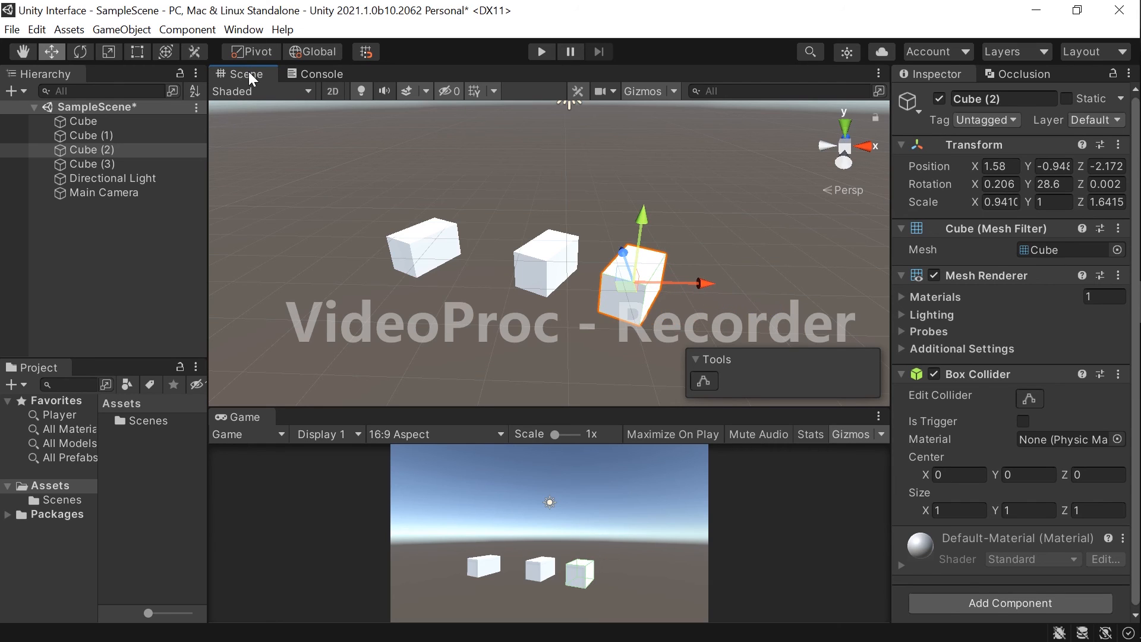
Compare the Console with the Scene view, viewing the cubes from a steeper angle and ending in the Scene view
click(313, 70)
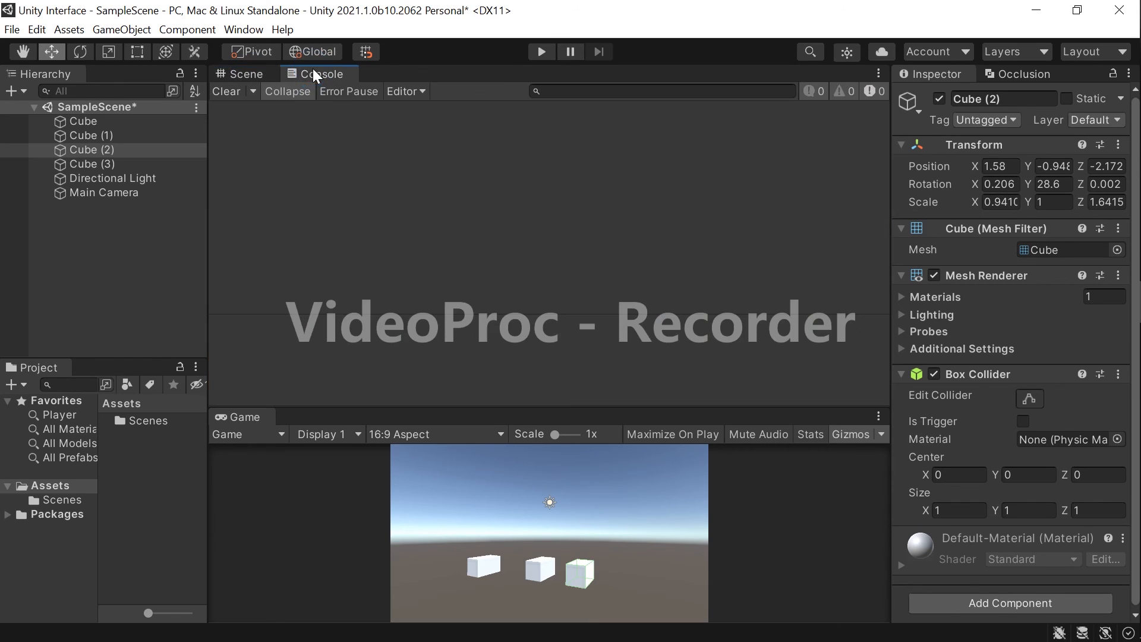
click(271, 69)
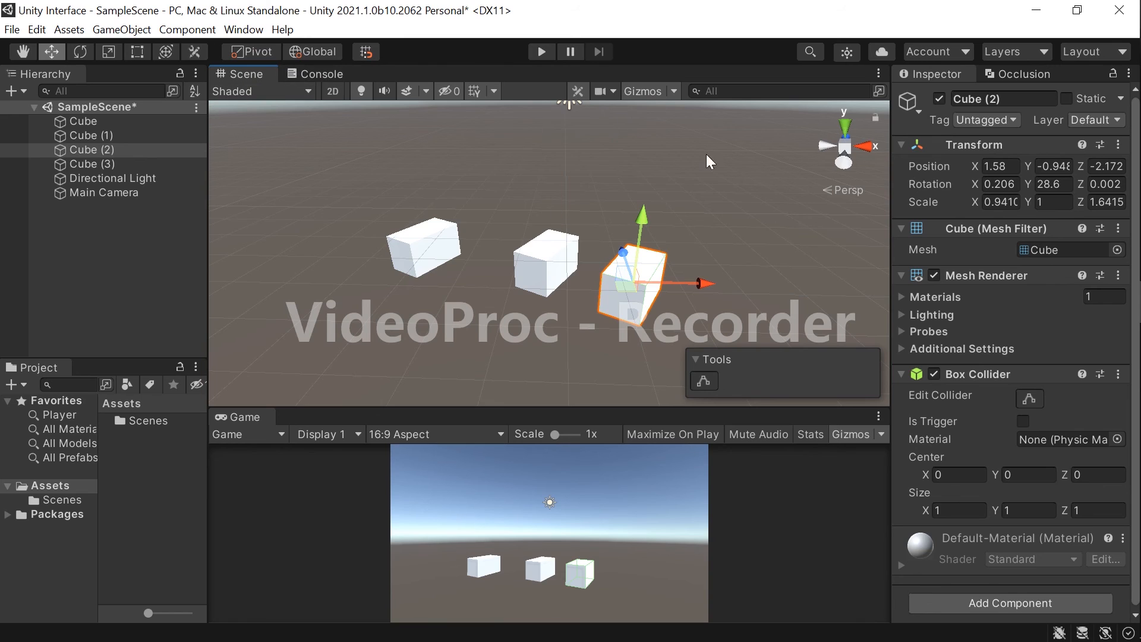
scroll(557, 170, down, 4)
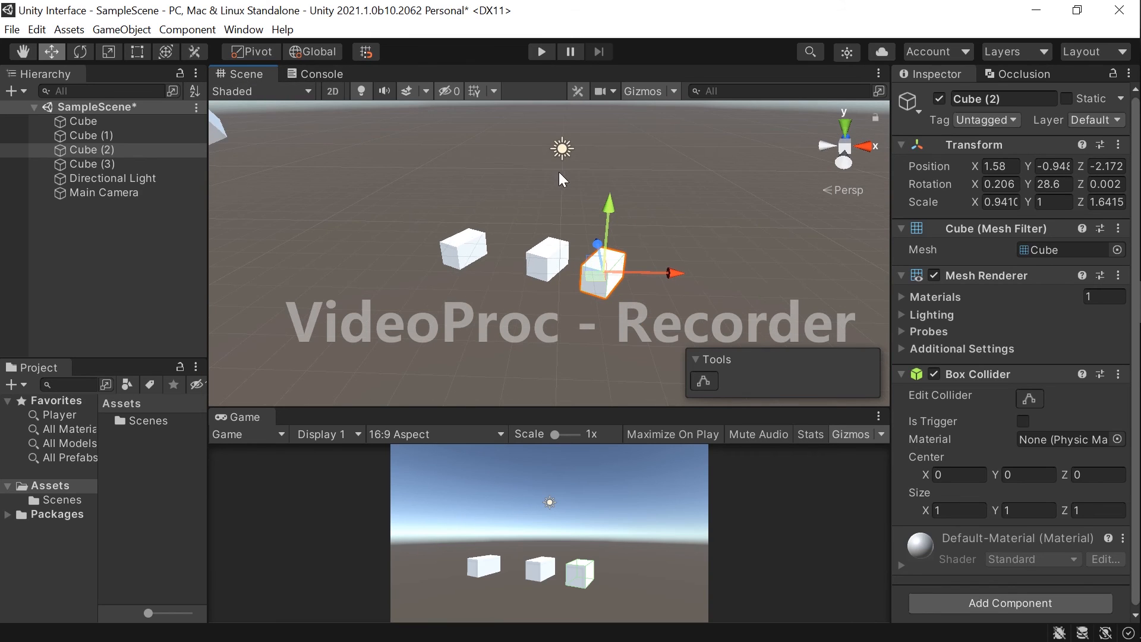
alt+drag(558, 173, 544, 248)
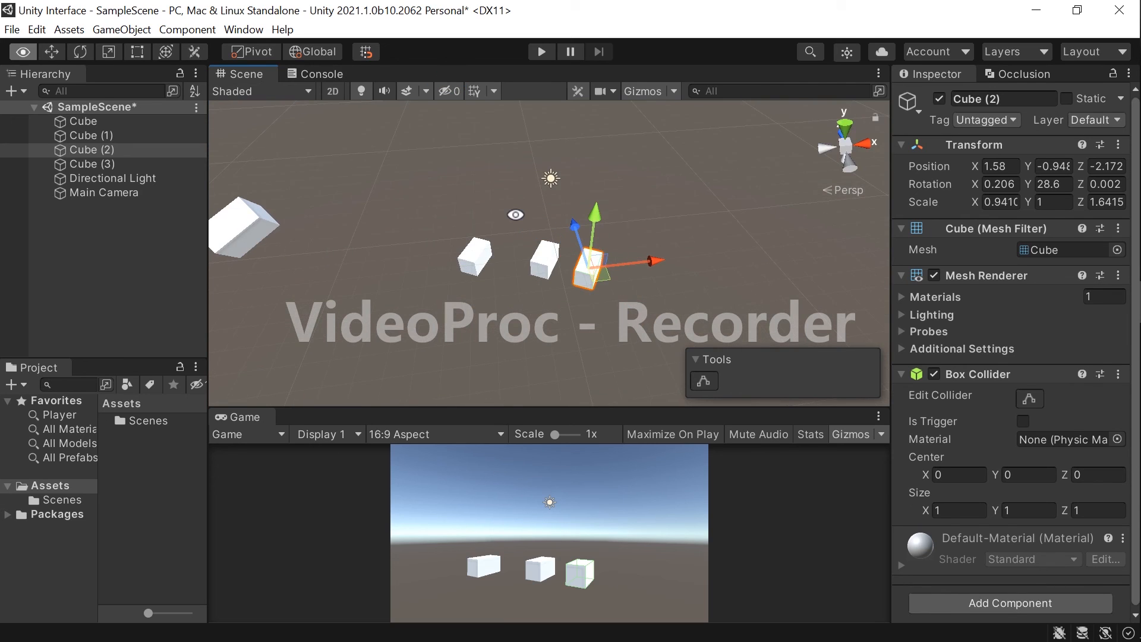
click(336, 76)
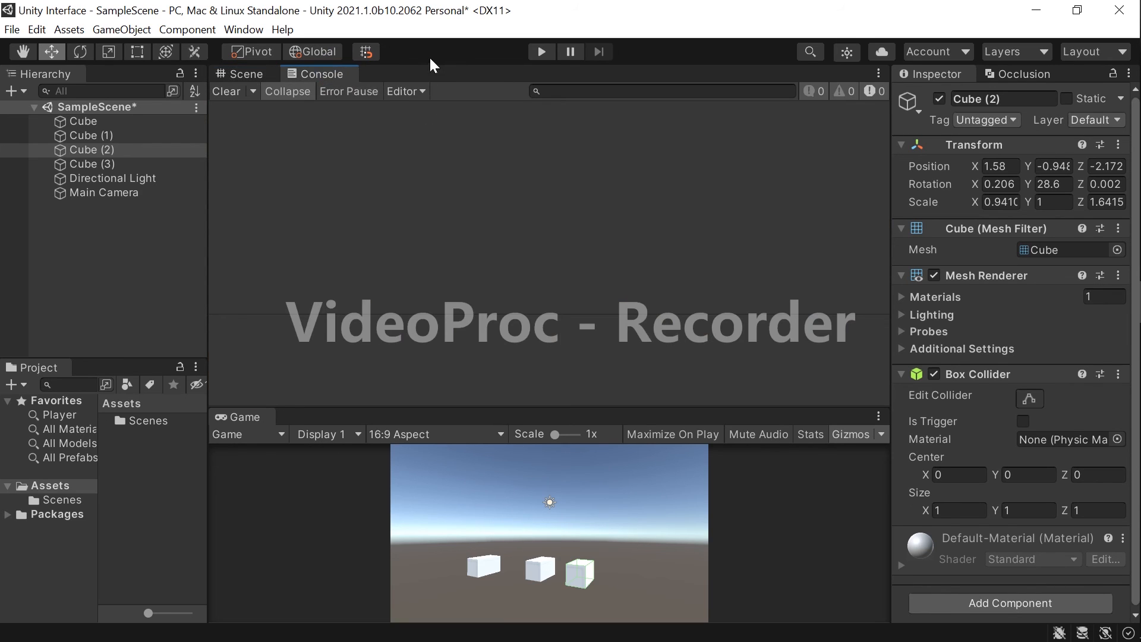
click(270, 73)
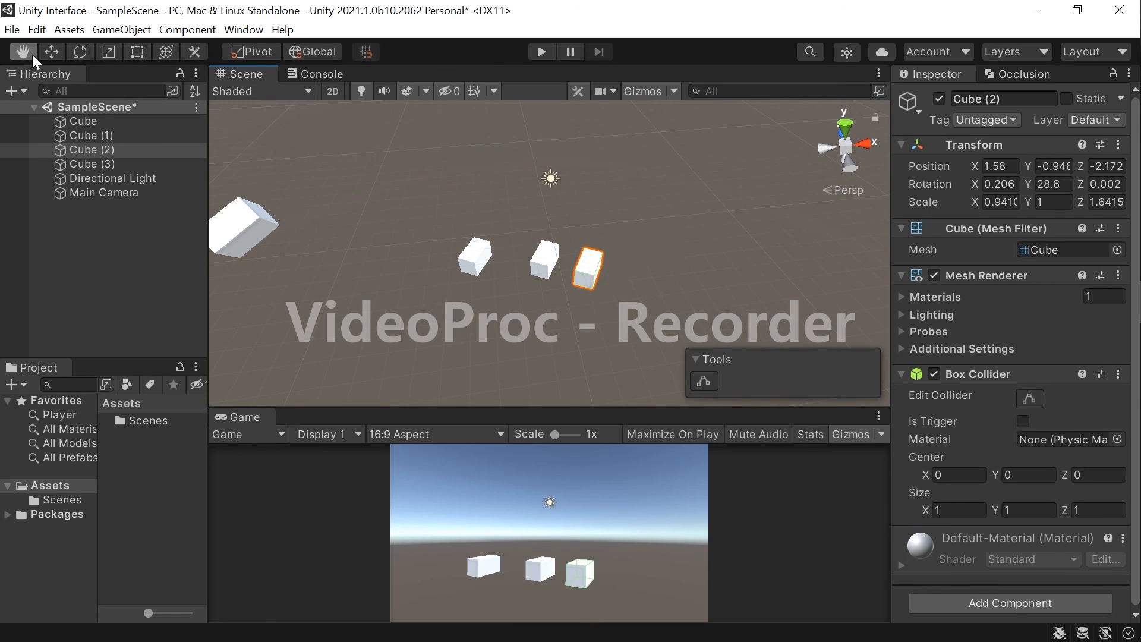
Switch through the Scale, Rect, Transform and View tools on Cube (2), ending with the Move tool
key(r)
key(t)
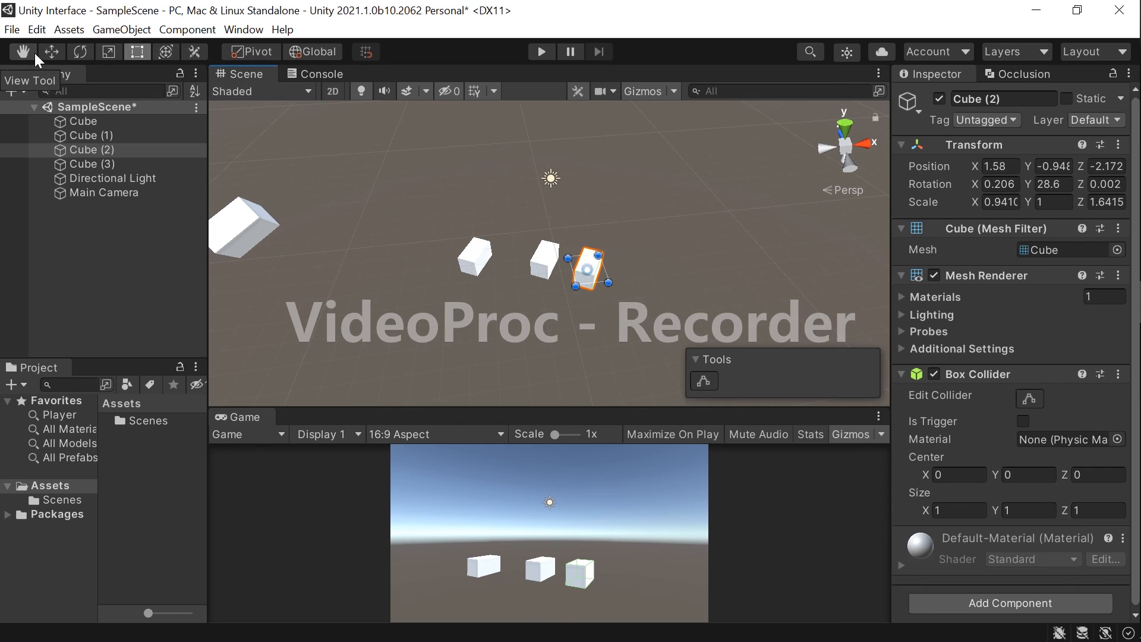
key(y)
click(27, 49)
click(51, 51)
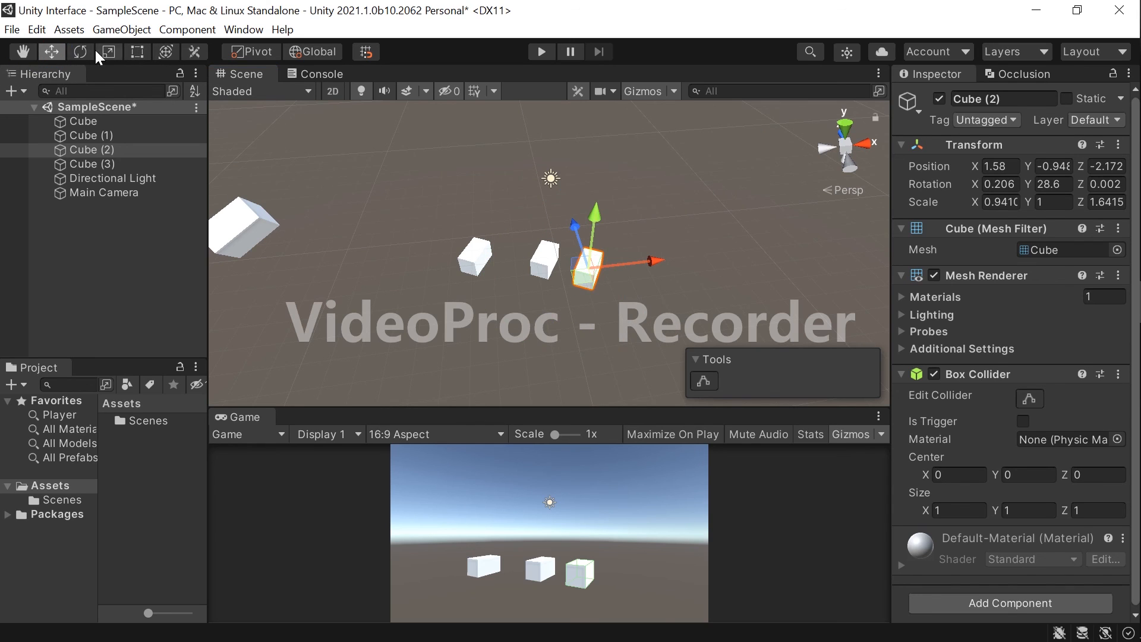
Go through the View, Move, Rotate and Scale tools, settle on the Rect tool and deselect Cube (2)
key(q)
click(60, 47)
click(81, 50)
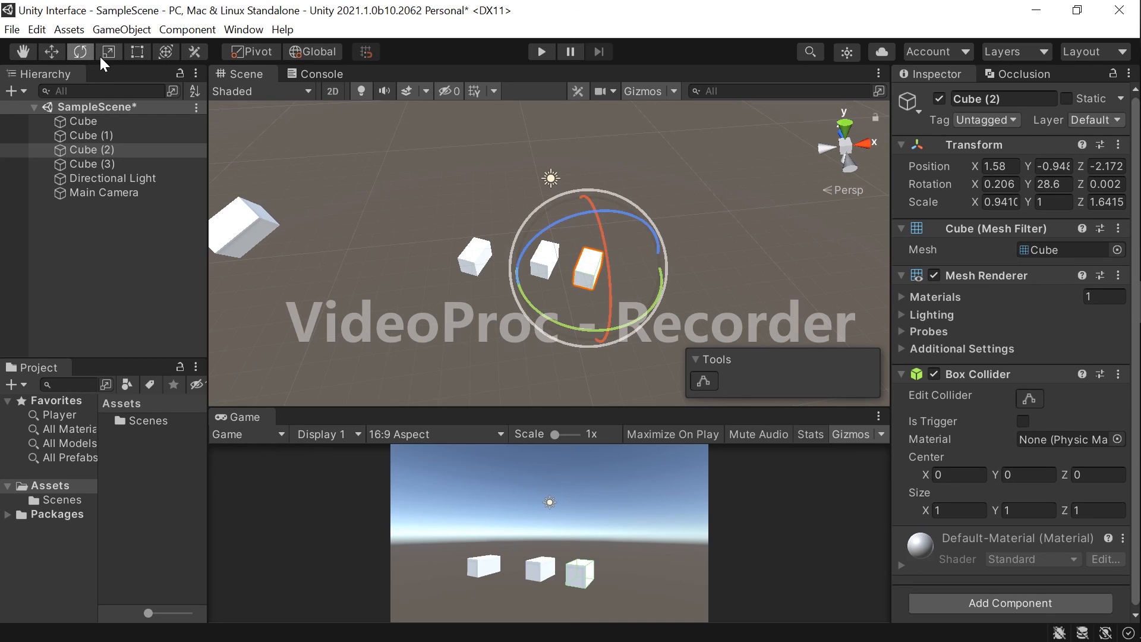
click(100, 56)
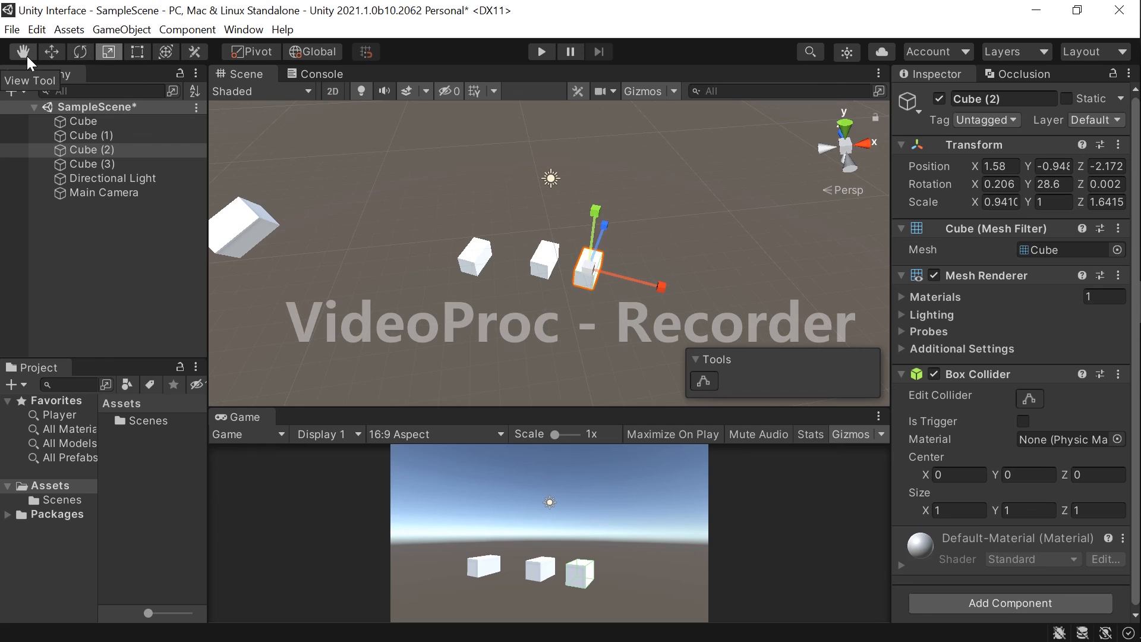
click(24, 51)
click(79, 51)
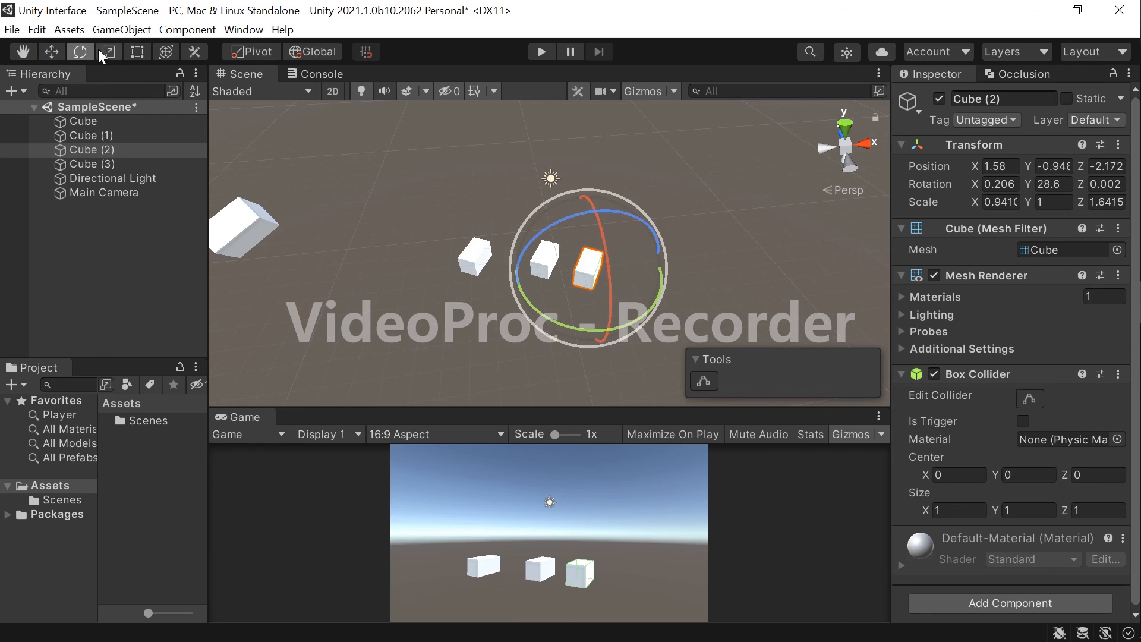
click(137, 51)
click(630, 226)
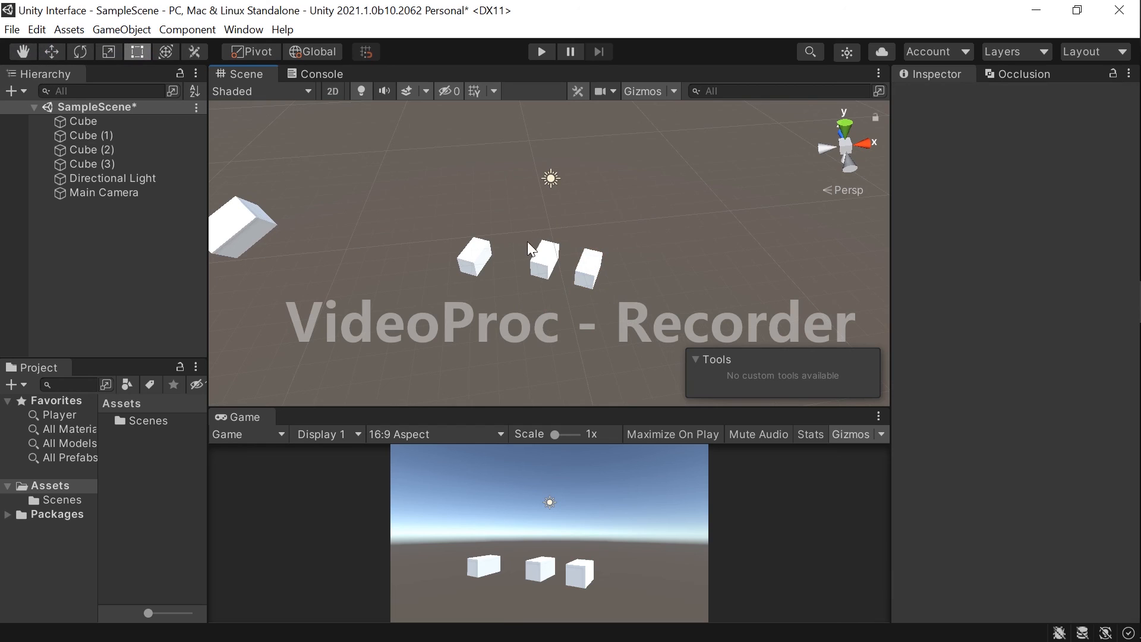
Examine the cubes by orbiting to the opposite side, panning the Scene view and zooming in and out
key(alt)
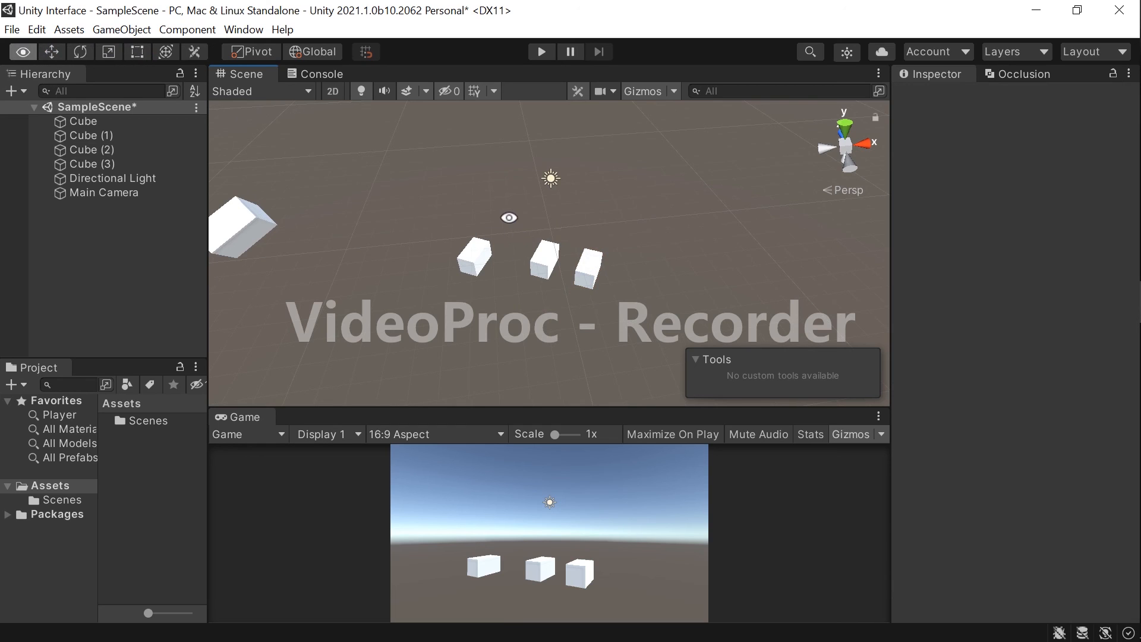
alt+drag(469, 213, 597, 262)
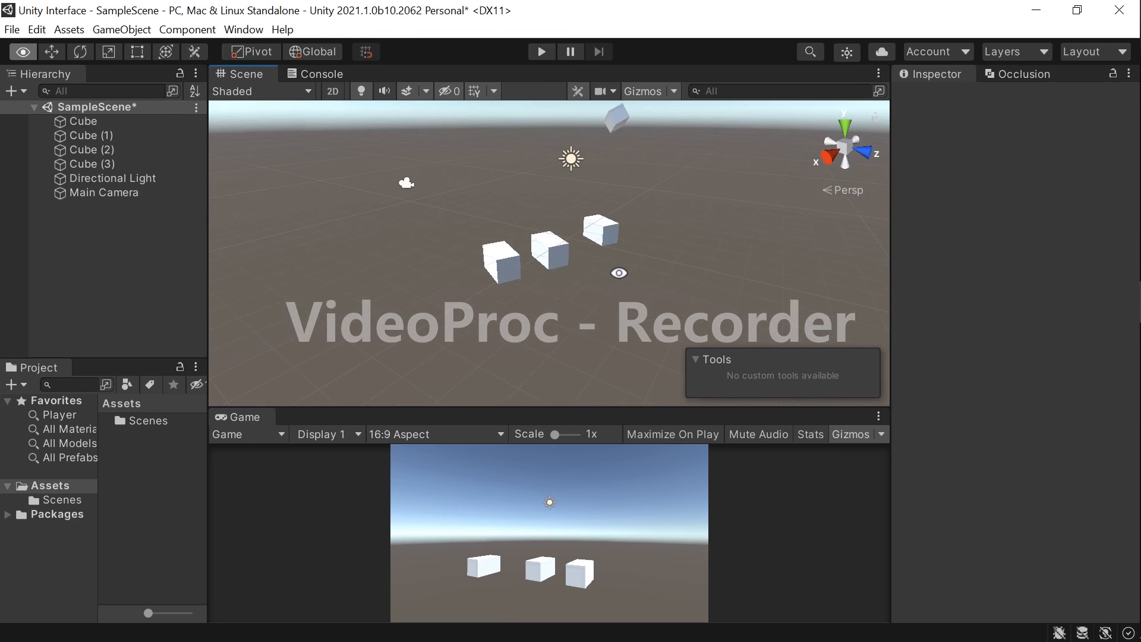
middle_drag(453, 240, 714, 280)
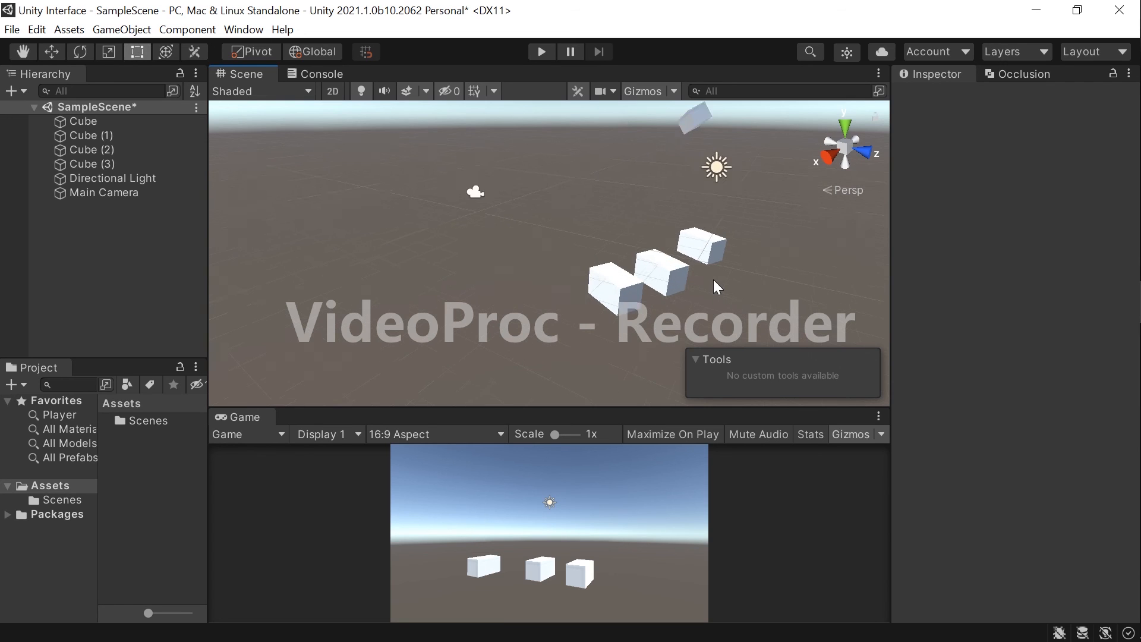
scroll(701, 280, up, 3)
scroll(679, 278, down, 4)
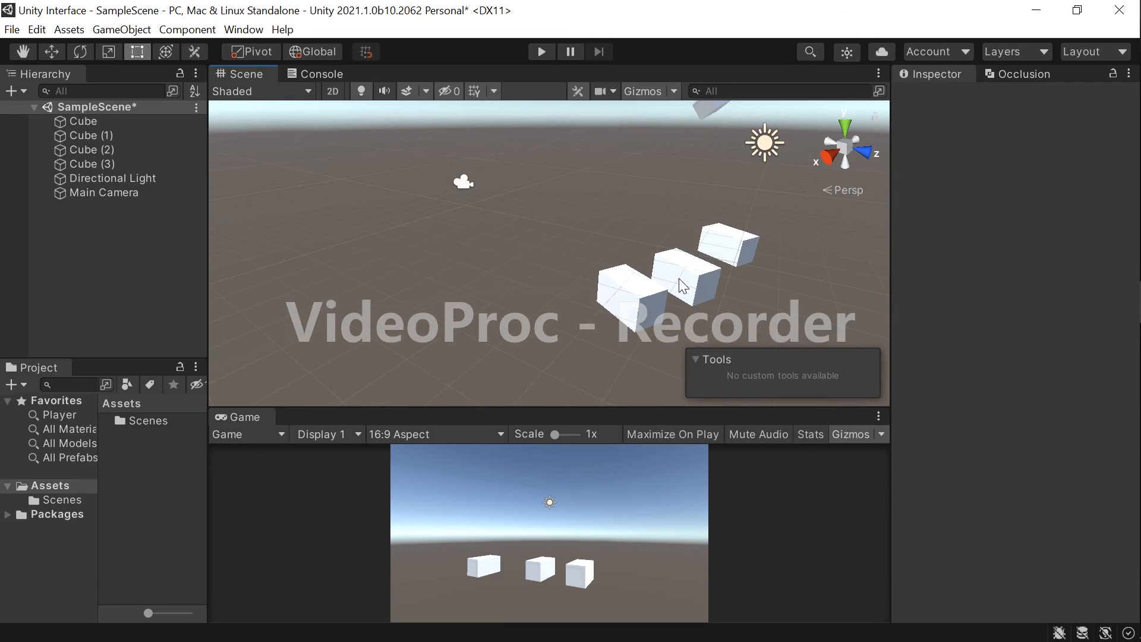
scroll(679, 277, up, 2)
scroll(679, 277, up, 2)
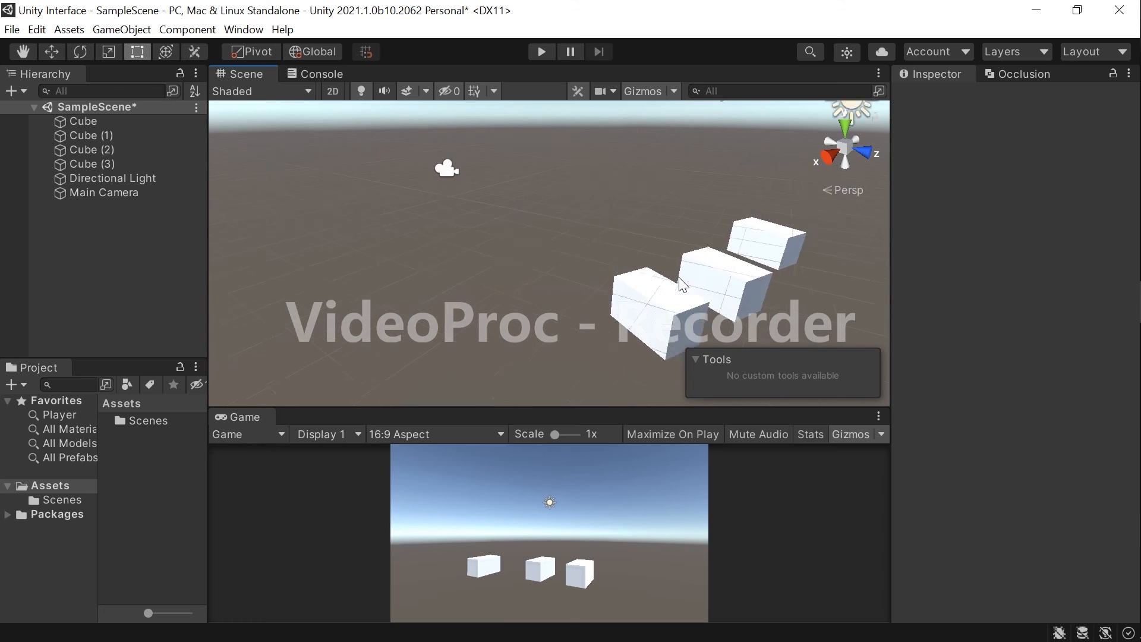
scroll(711, 339, down, 3)
scroll(691, 305, up, 2)
scroll(691, 306, down, 3)
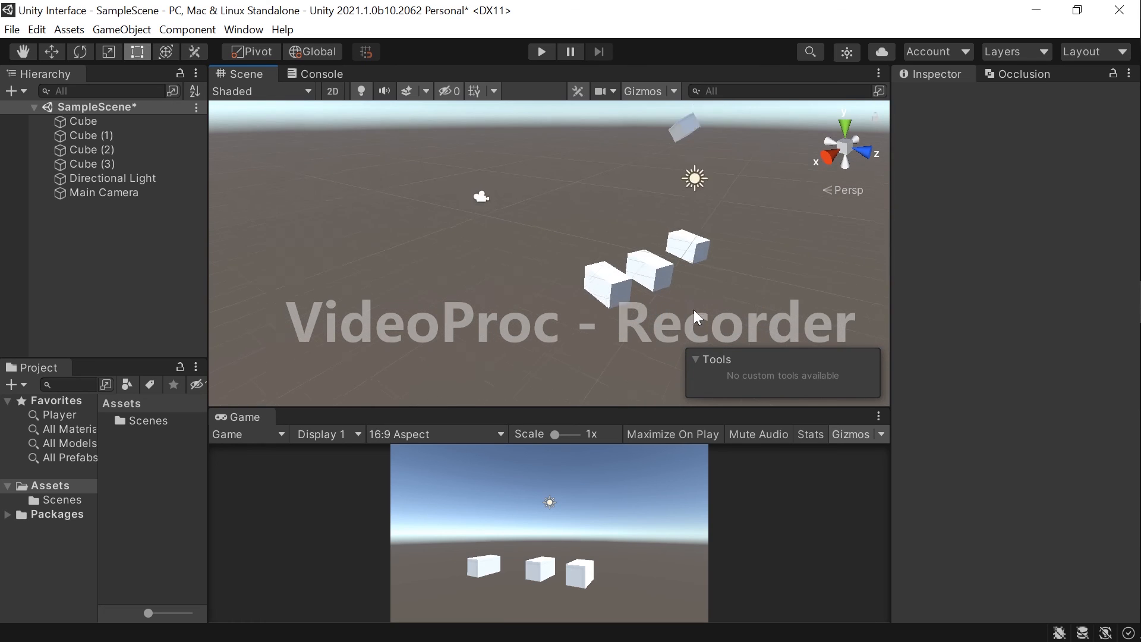